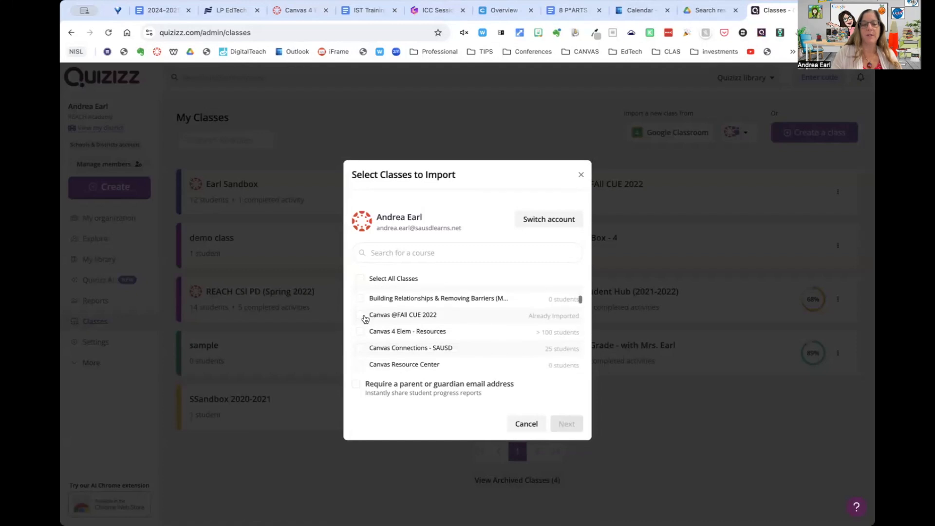
Import the Canvas class "Canvas 4 Elem - Resources" and open its accommodations setup
{"action": "left_click", "coordinate": [360, 315]}
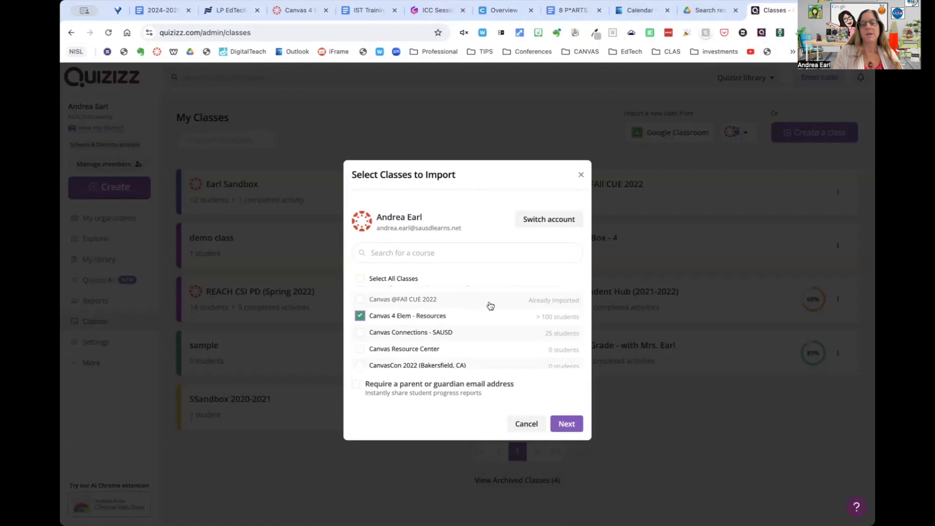
{"action": "left_click", "coordinate": [567, 424]}
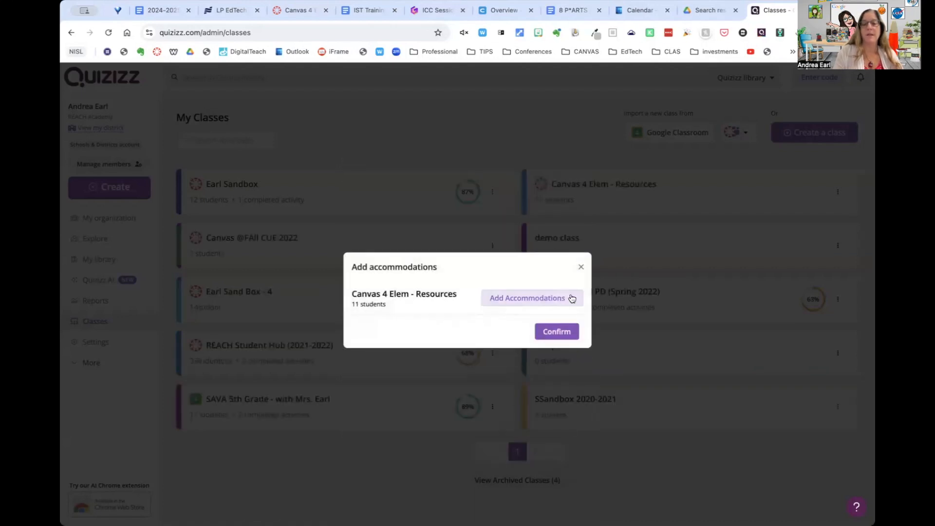
{"action": "left_click", "coordinate": [534, 299]}
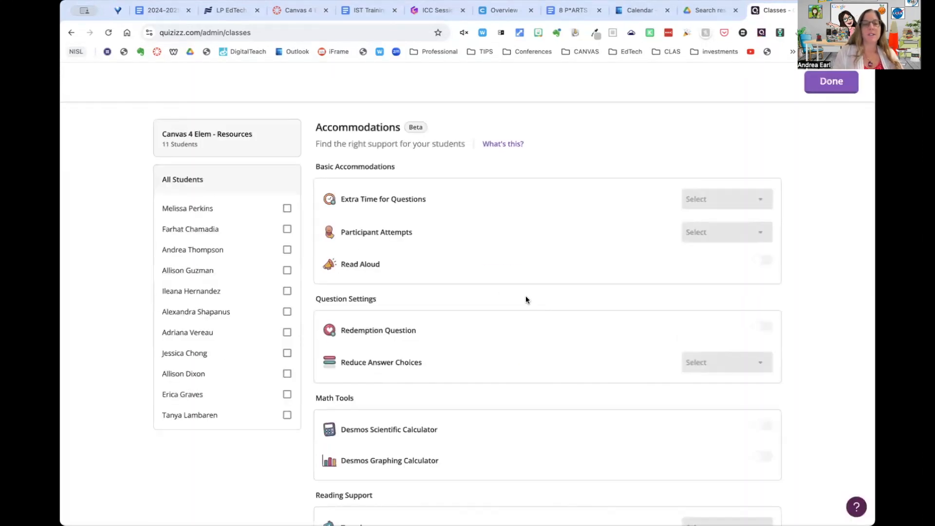
Select the third and seventh students in the class and check the choices for extra time and participant attempts
{"action": "left_click", "coordinate": [288, 250]}
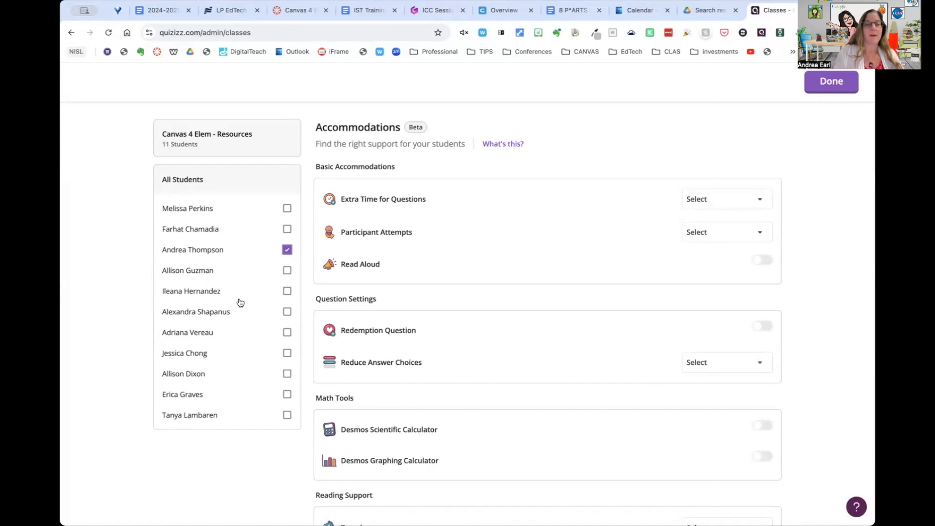
{"action": "left_click", "coordinate": [287, 333]}
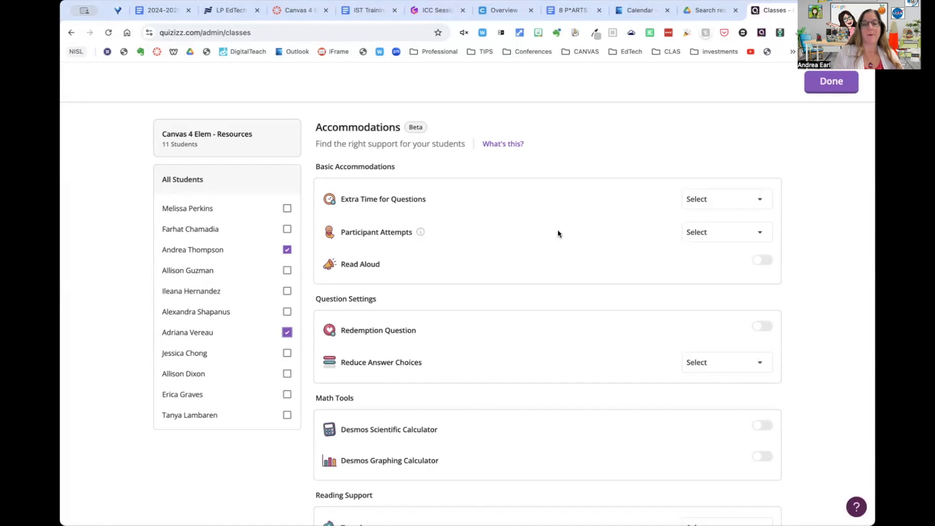
{"action": "left_click", "coordinate": [729, 202]}
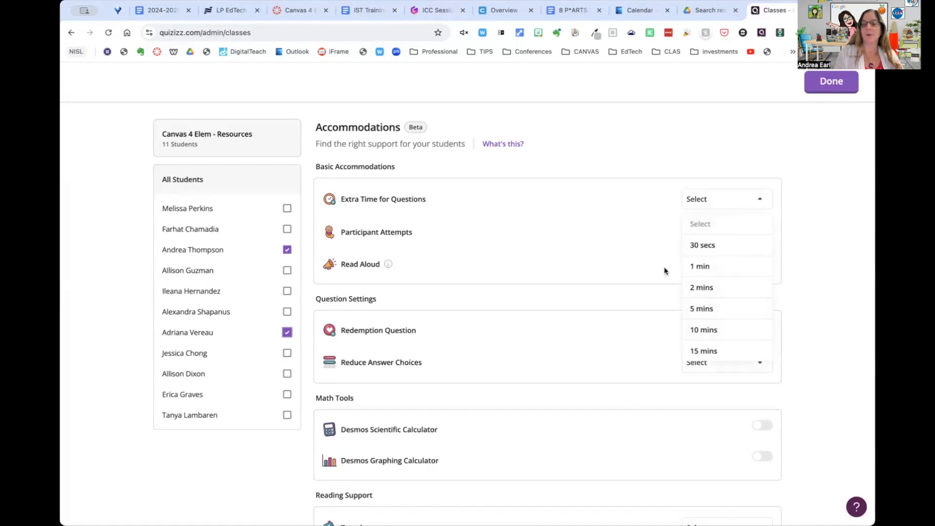
{"action": "left_click", "coordinate": [622, 226]}
{"action": "left_click", "coordinate": [725, 233]}
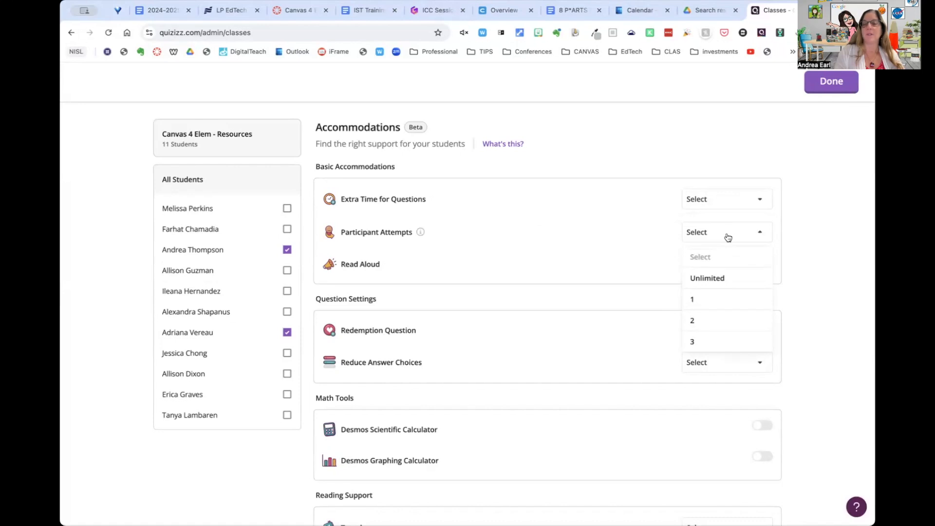
{"action": "left_click", "coordinate": [606, 222]}
Enable Redemption Question for the two selected students and check the choices for reducing answers
{"action": "left_click", "coordinate": [764, 326]}
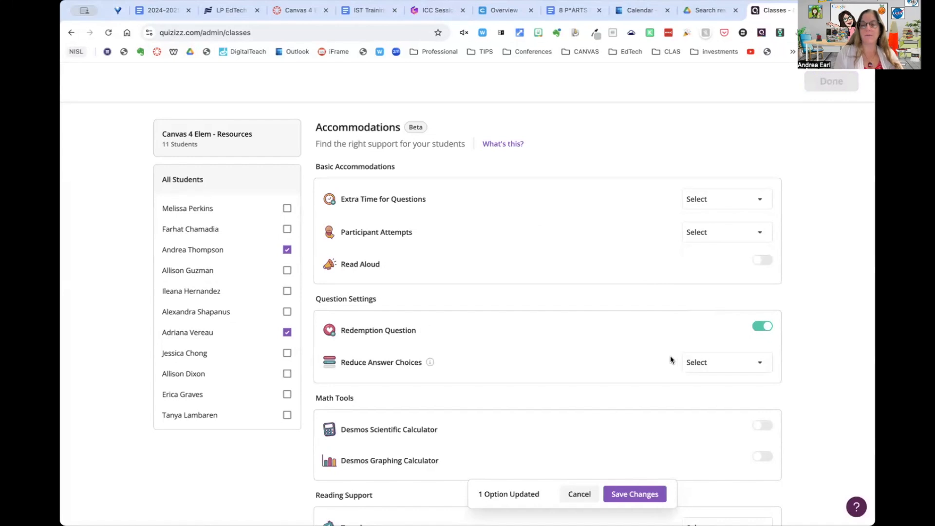
{"action": "left_click", "coordinate": [721, 371]}
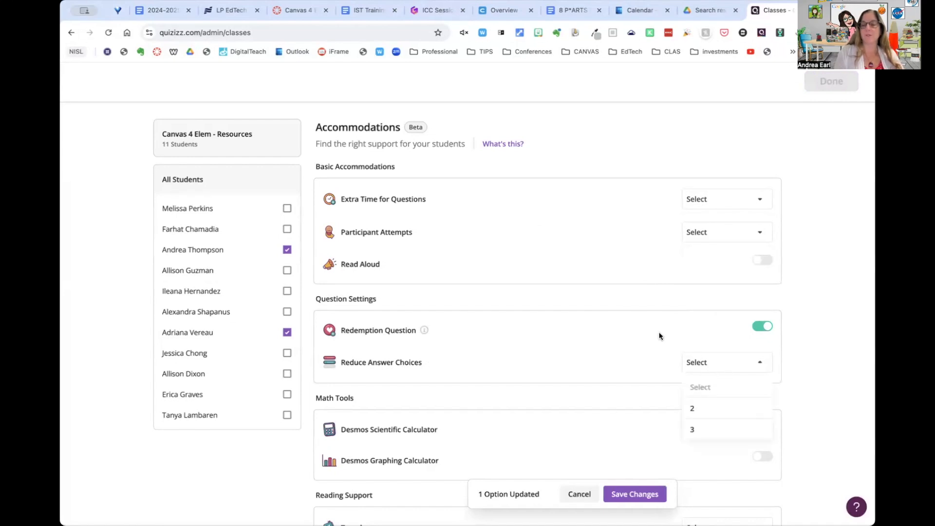
{"action": "scroll", "coordinate": [660, 334], "scroll_direction": "down", "scroll_amount": 5}
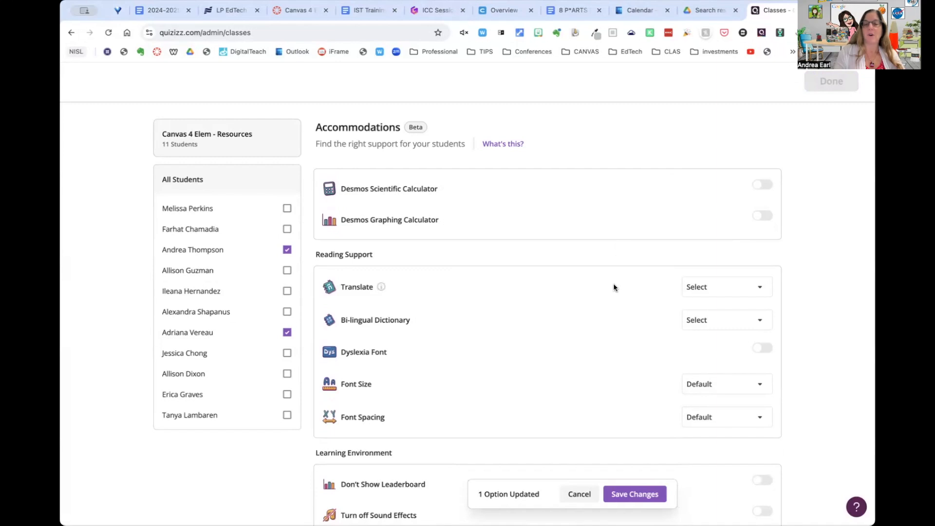
Set the selected students' Translate language to Spanish and save the accommodation changes
{"action": "left_click", "coordinate": [740, 292]}
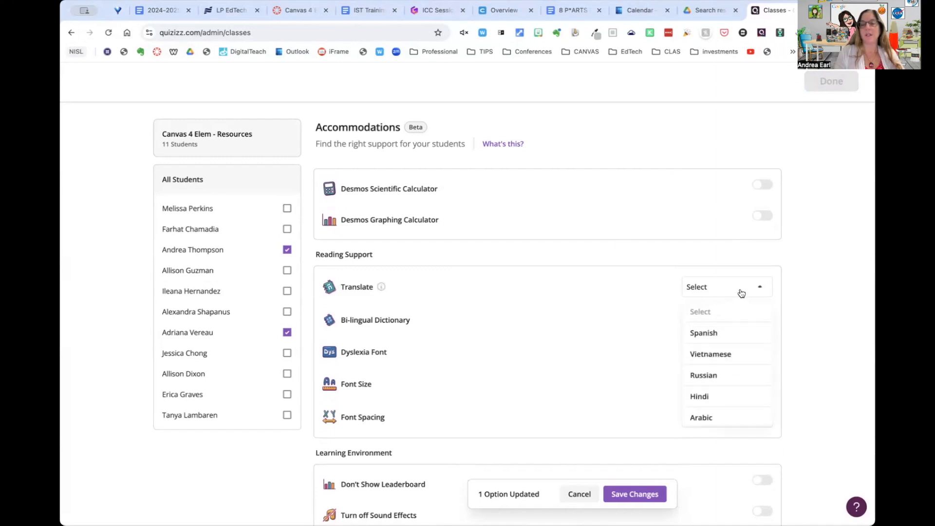
{"action": "left_click", "coordinate": [716, 358]}
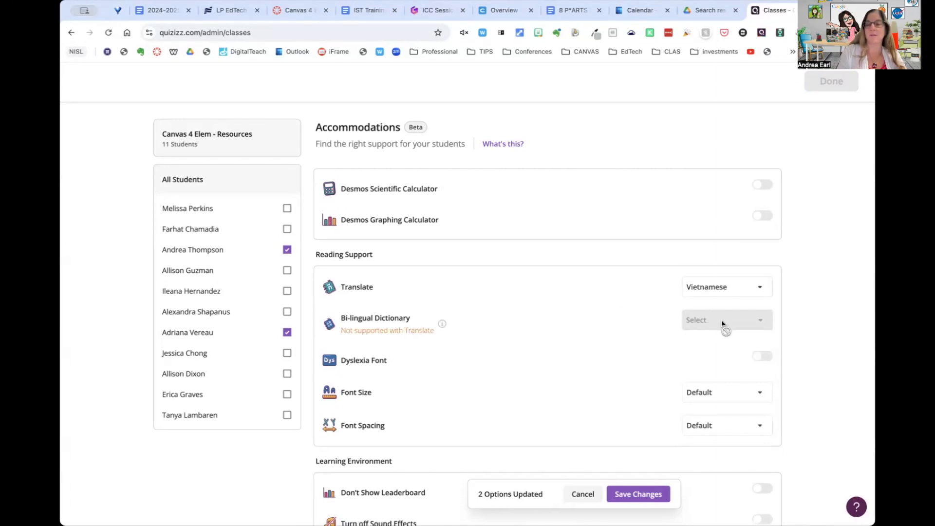
{"action": "left_click", "coordinate": [729, 289]}
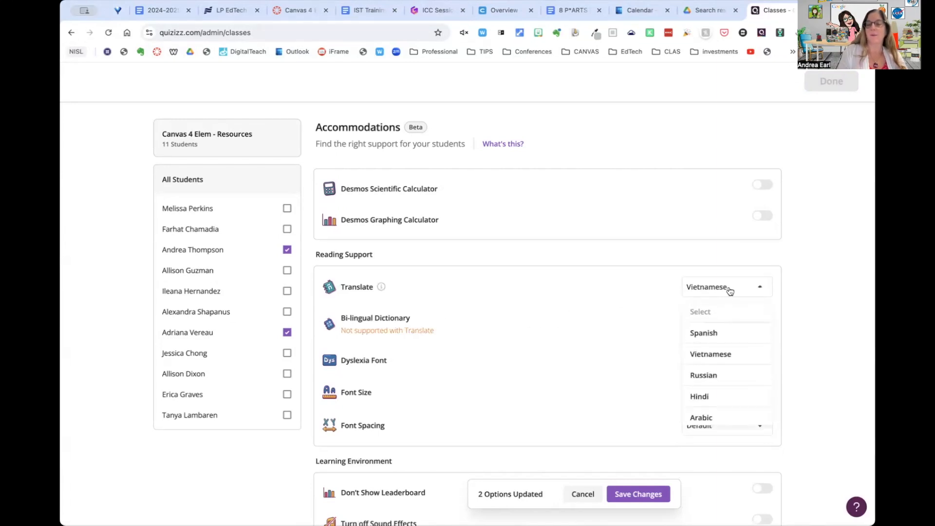
{"action": "left_click", "coordinate": [713, 328]}
{"action": "scroll", "coordinate": [617, 361], "scroll_direction": "down", "scroll_amount": 2}
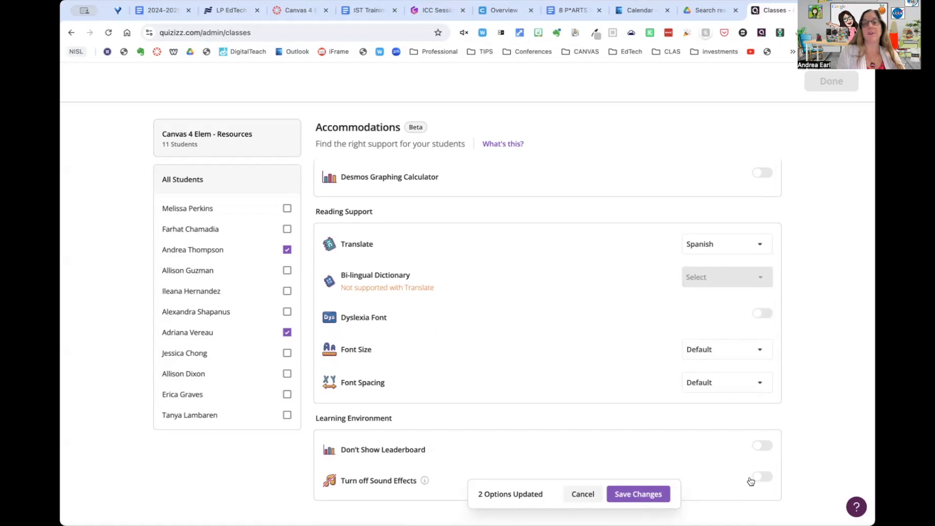
{"action": "left_click", "coordinate": [641, 494]}
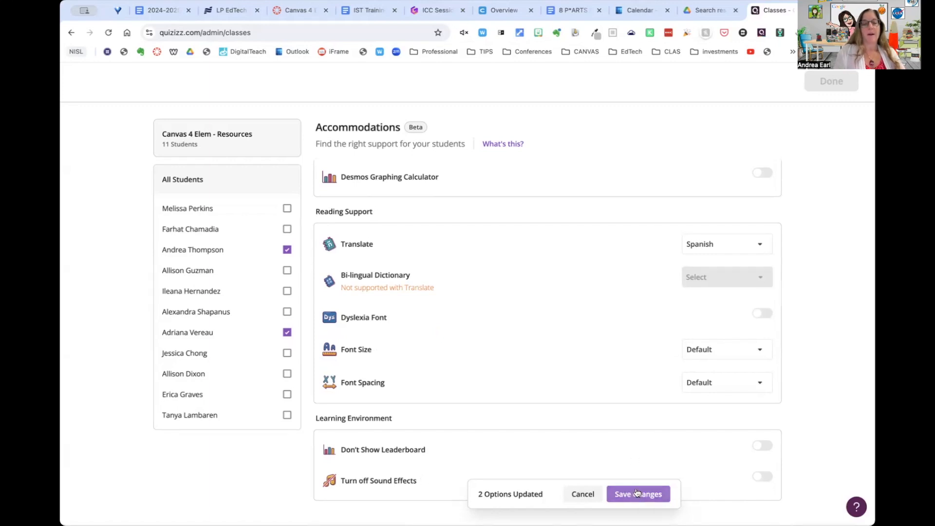
{"action": "left_click", "coordinate": [637, 493]}
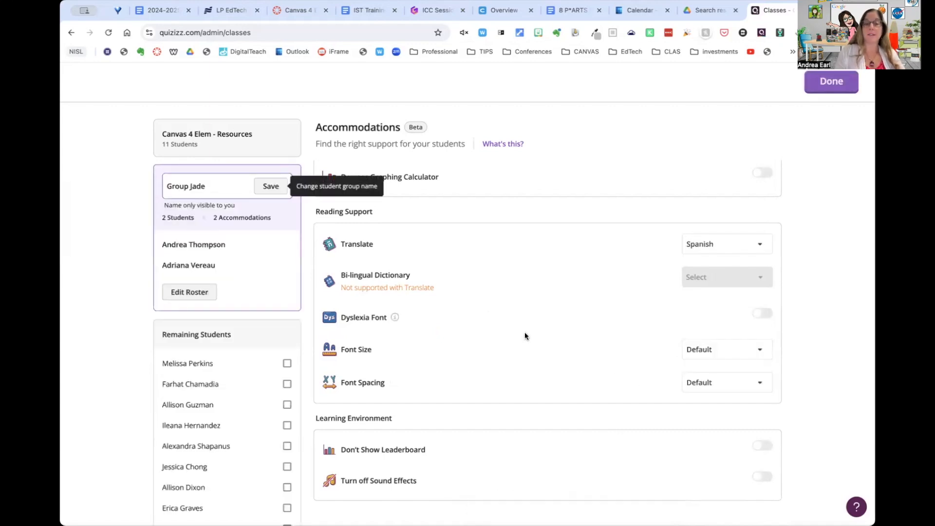
{"action": "scroll", "coordinate": [284, 371], "scroll_direction": "down", "scroll_amount": 1}
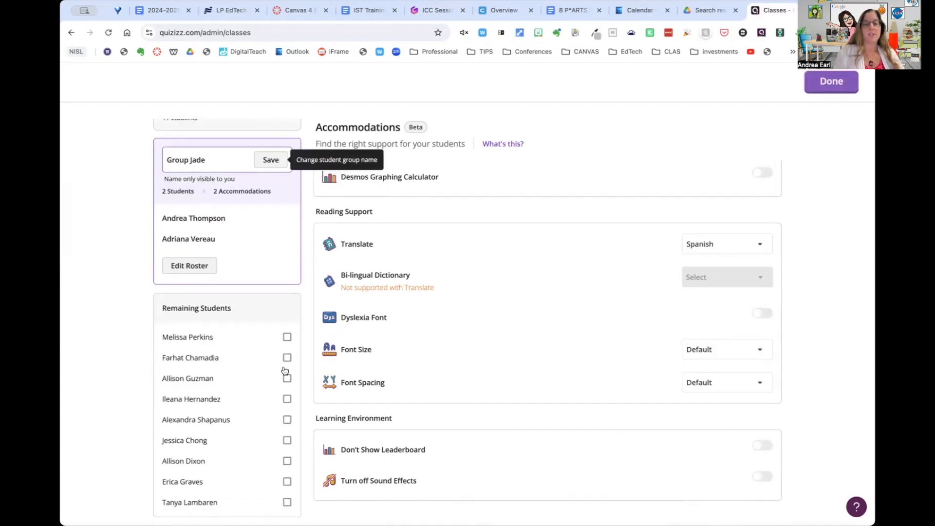
{"action": "left_click", "coordinate": [287, 400]}
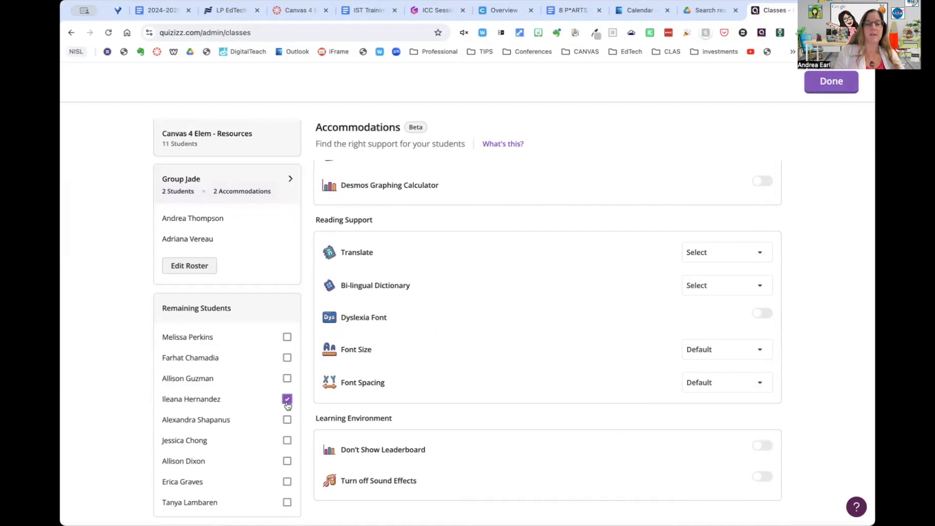
{"action": "left_click", "coordinate": [287, 441]}
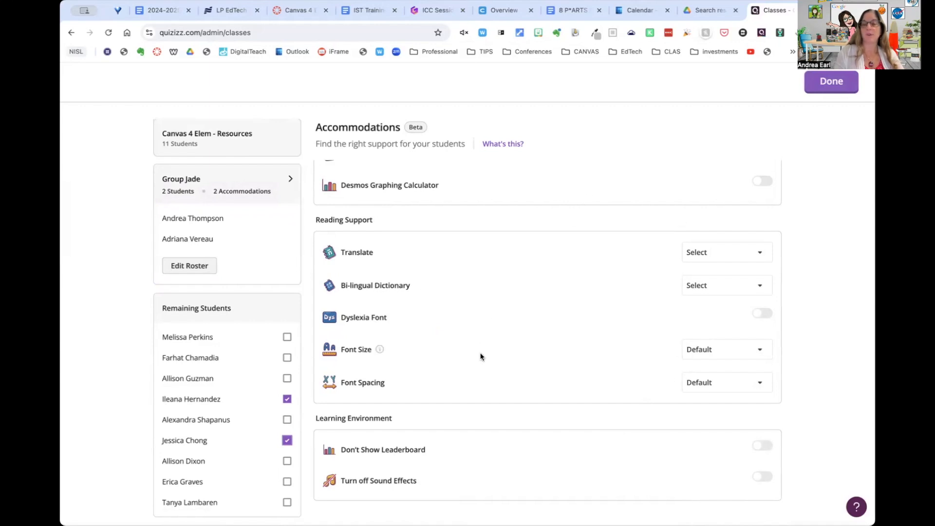
Finish the accommodations setup for the imported class and confirm it
{"action": "left_click", "coordinate": [823, 87]}
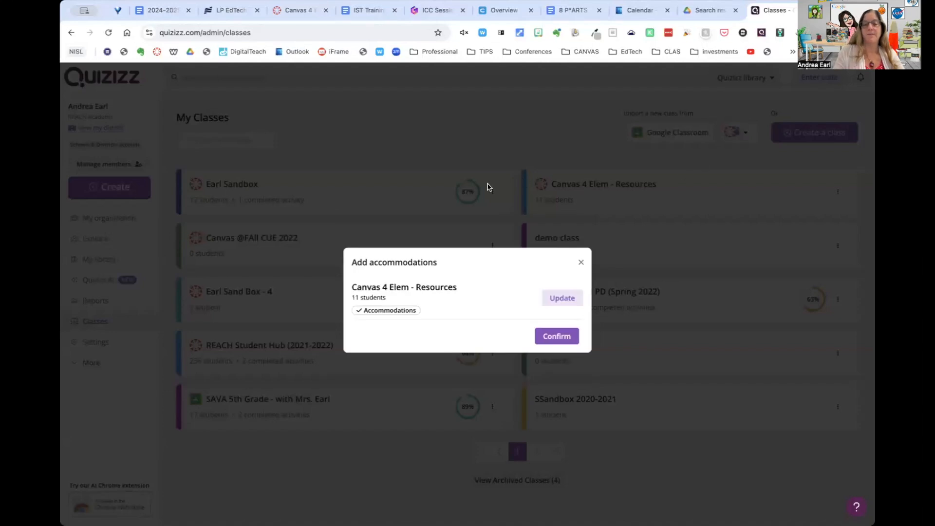
{"action": "left_click", "coordinate": [556, 336]}
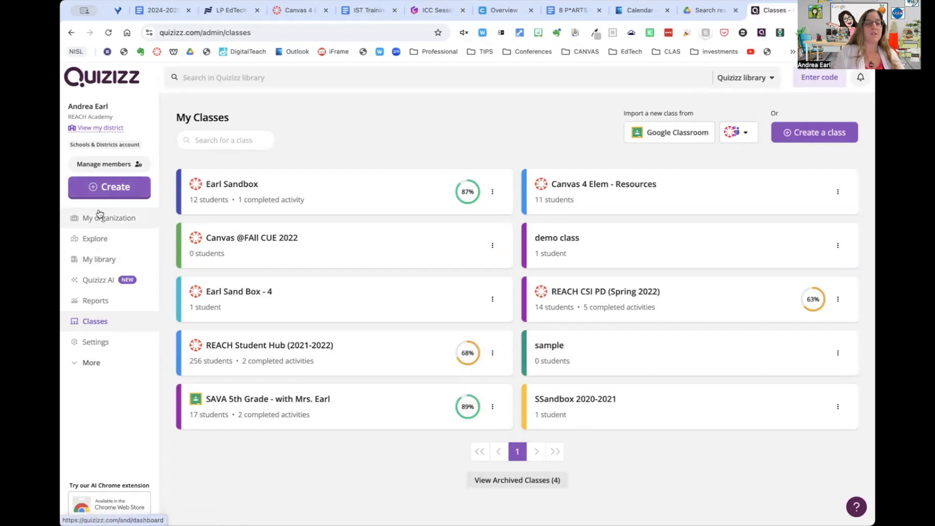
Open the "disney princesses" quiz from My library and start assigning it with accommodations enabled
{"action": "left_click", "coordinate": [102, 259]}
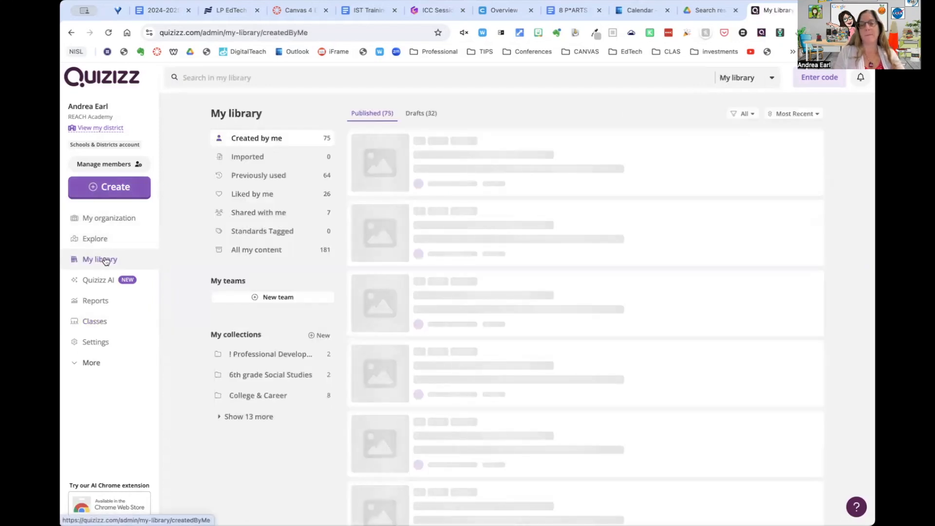
{"action": "left_click", "coordinate": [501, 296]}
{"action": "scroll", "coordinate": [501, 296], "scroll_direction": "down", "scroll_amount": 1}
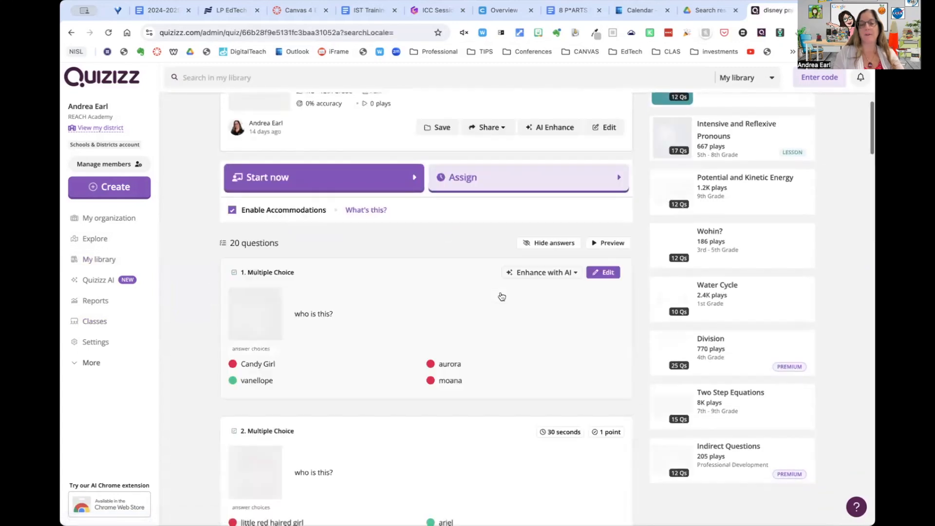
{"action": "scroll", "coordinate": [486, 254], "scroll_direction": "up", "scroll_amount": 2}
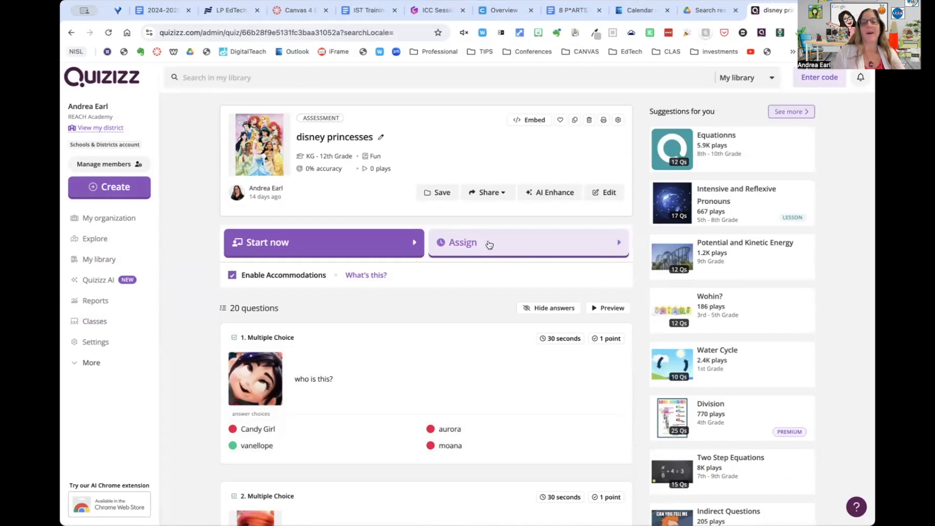
{"action": "left_click", "coordinate": [527, 245]}
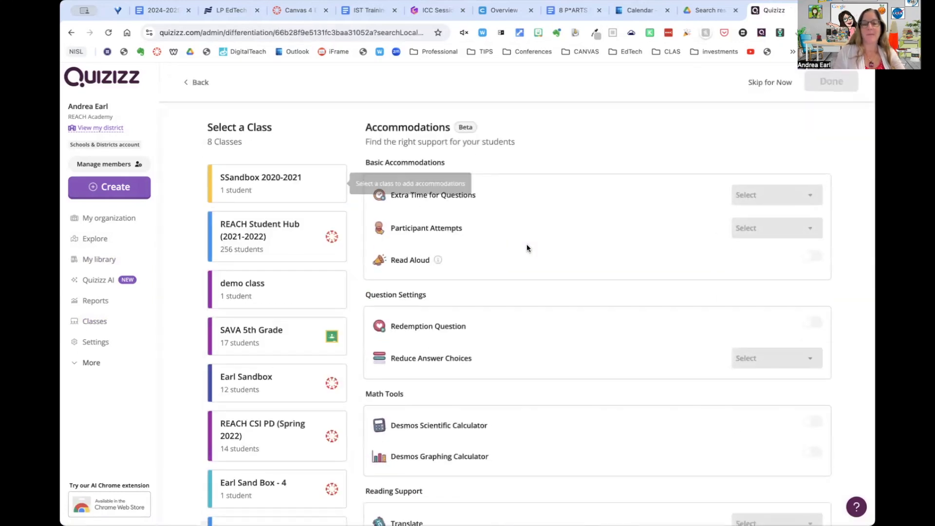
Choose the class "Canvas 4 Elem - Resources" for the quiz, review its group's accommodations and accept them
{"action": "scroll", "coordinate": [593, 213], "scroll_direction": "down", "scroll_amount": 2}
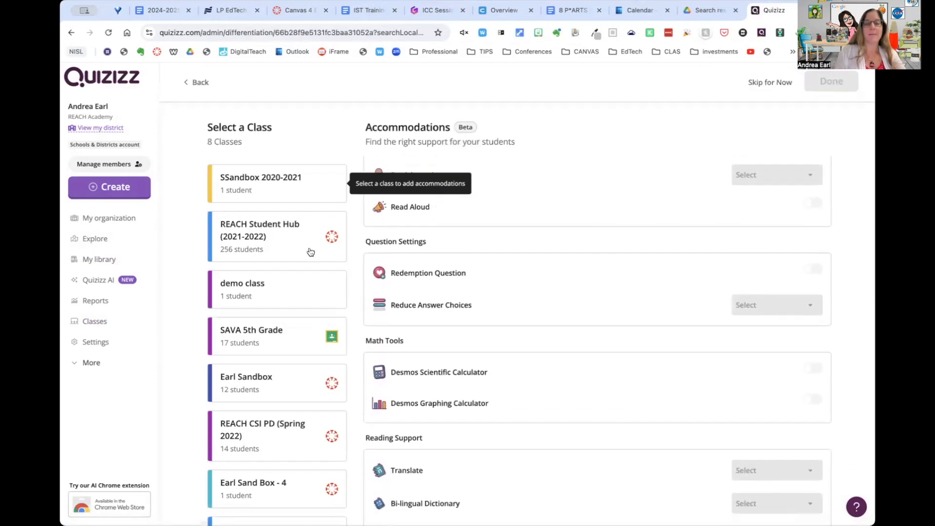
{"action": "scroll", "coordinate": [279, 308], "scroll_direction": "down", "scroll_amount": 2}
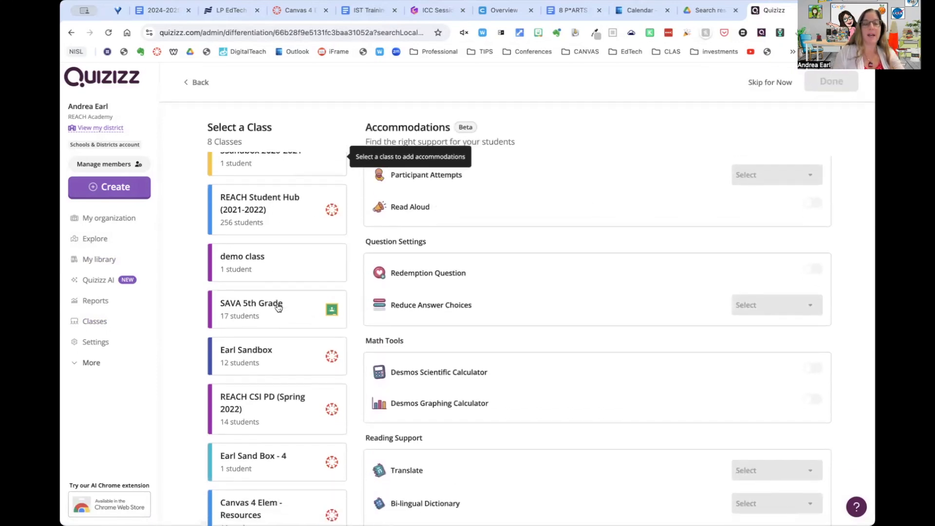
{"action": "left_click", "coordinate": [252, 493]}
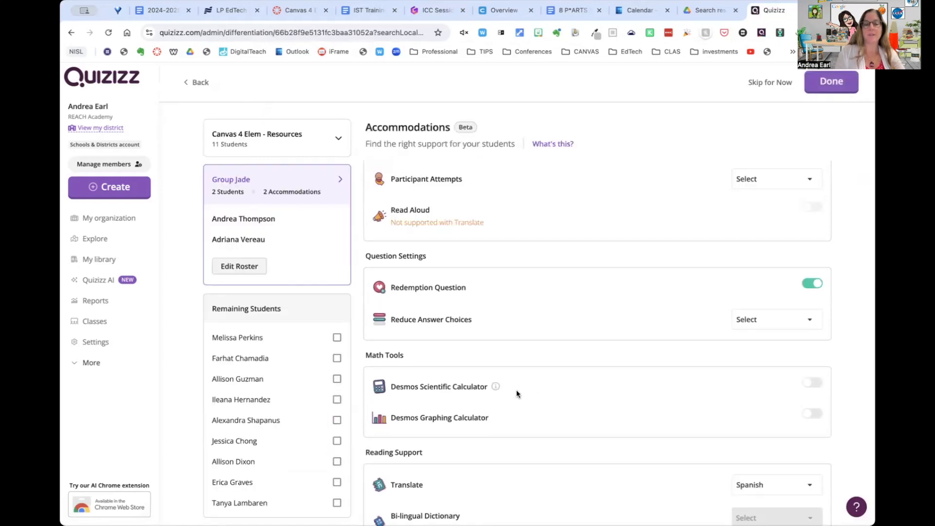
{"action": "scroll", "coordinate": [582, 389], "scroll_direction": "down", "scroll_amount": 5}
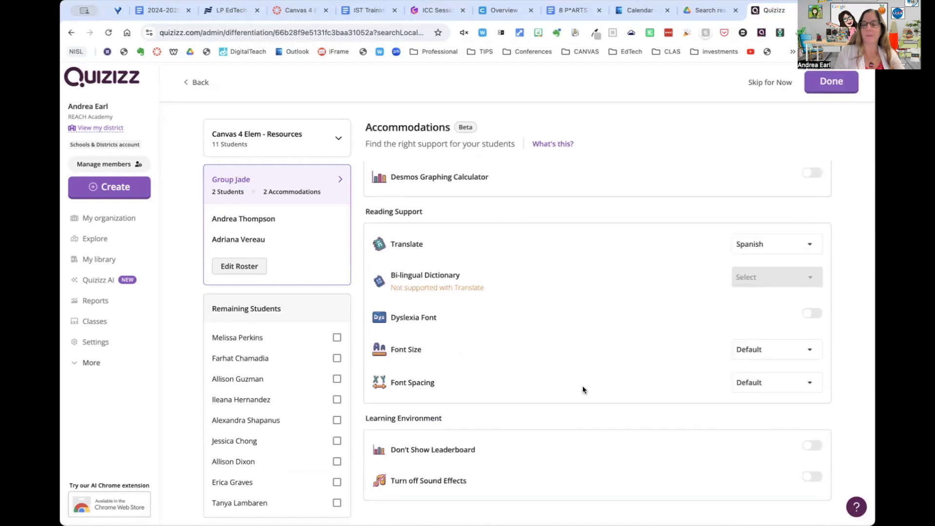
{"action": "left_click", "coordinate": [831, 83]}
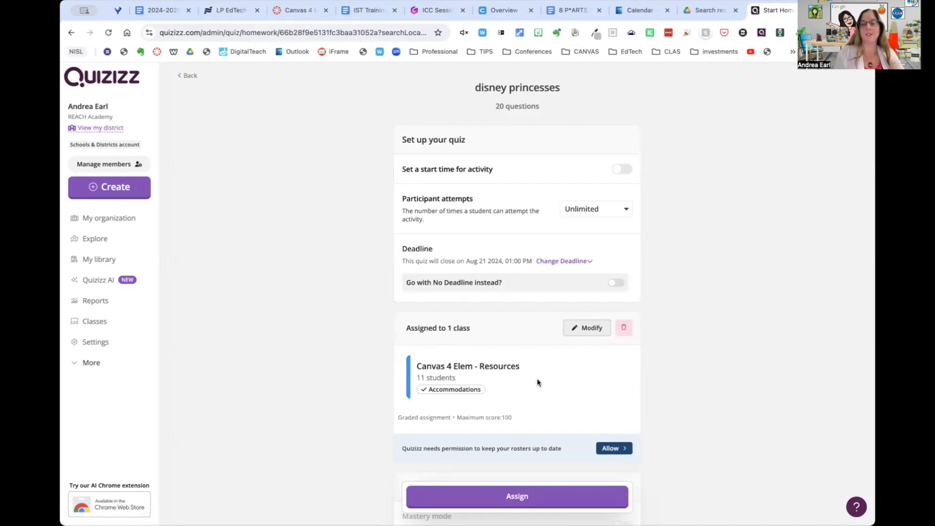
Review the quiz setup and assign "disney princesses" to the Canvas class with the existing settings
{"action": "scroll", "coordinate": [537, 378], "scroll_direction": "down", "scroll_amount": 1}
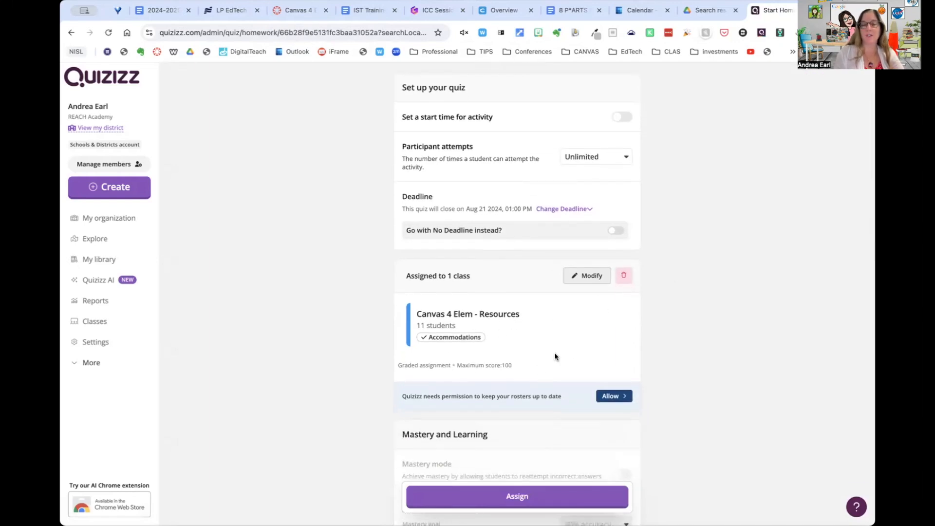
{"action": "scroll", "coordinate": [555, 354], "scroll_direction": "down", "scroll_amount": 1}
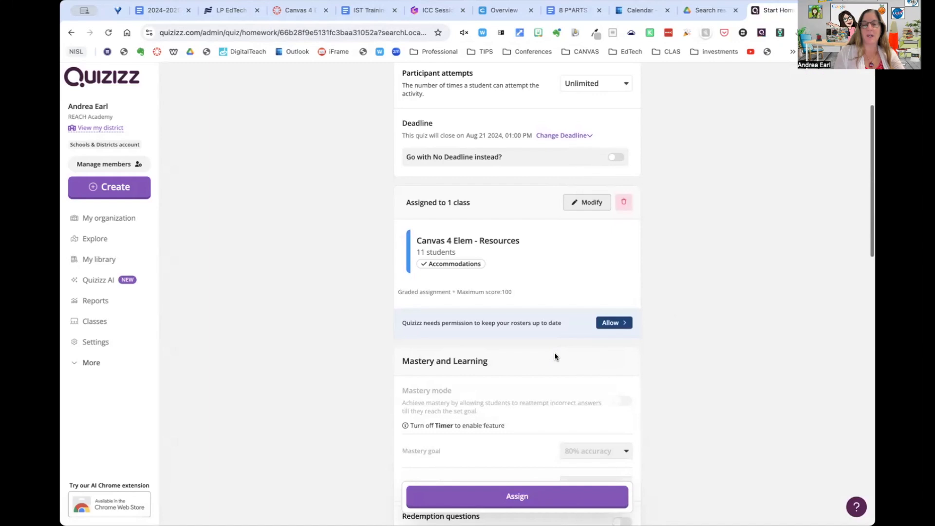
{"action": "left_click", "coordinate": [513, 494]}
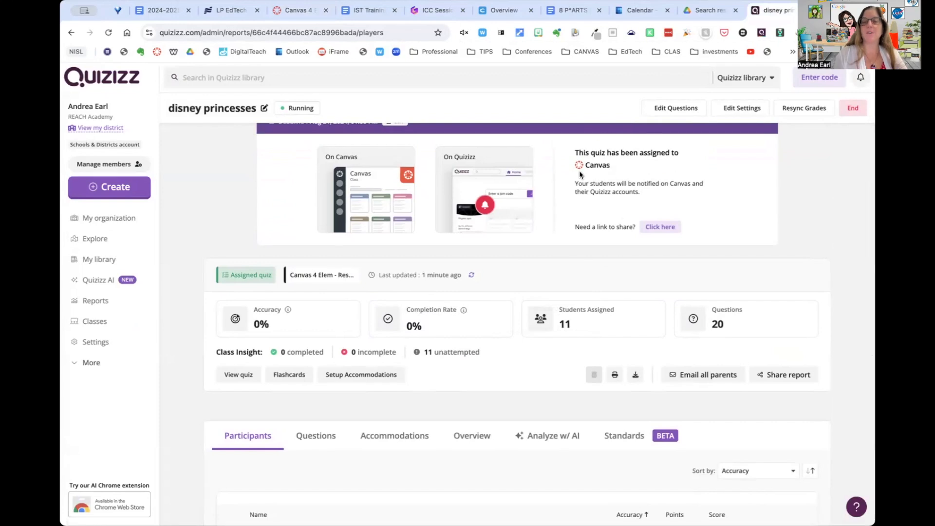
{"action": "left_click_drag", "start_coordinate": [590, 192], "coordinate": [668, 193]}
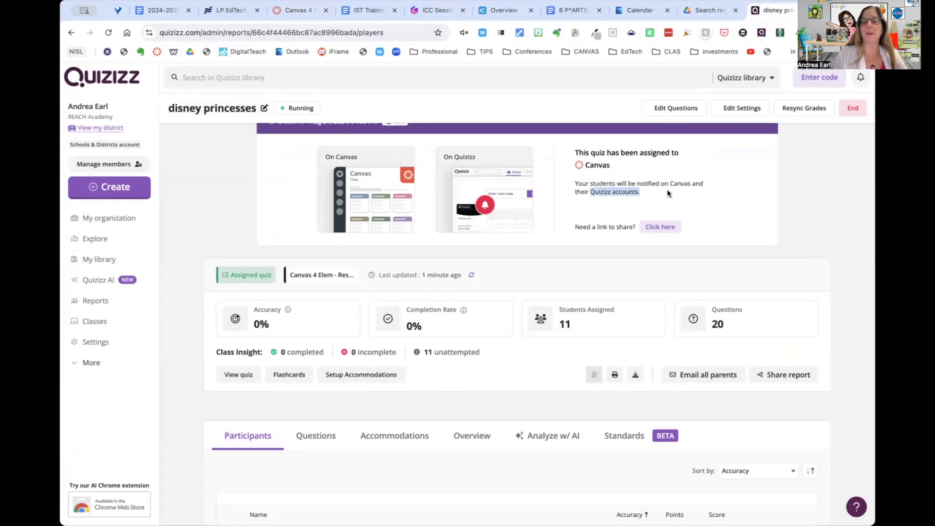
{"action": "left_click_drag", "start_coordinate": [575, 184], "coordinate": [632, 189]}
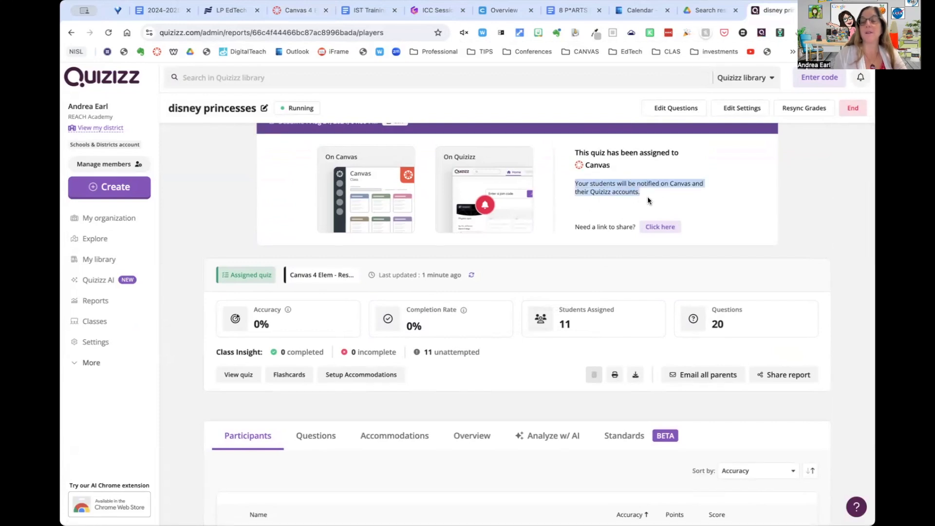
Switch to the Canvas course modules and add the "disney princesses" assignment to the "Welcome to Canvas 4 Elementary" module
{"action": "left_click", "coordinate": [658, 203]}
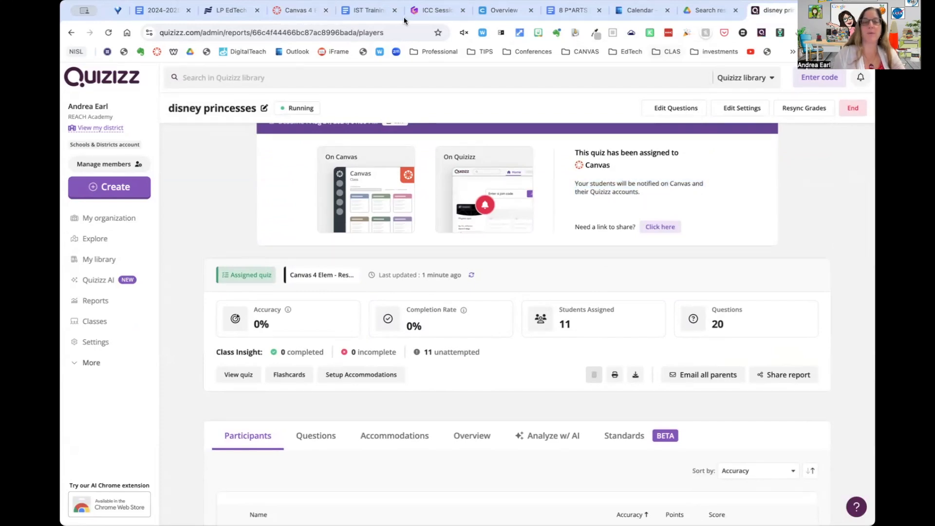
{"action": "left_click", "coordinate": [289, 14]}
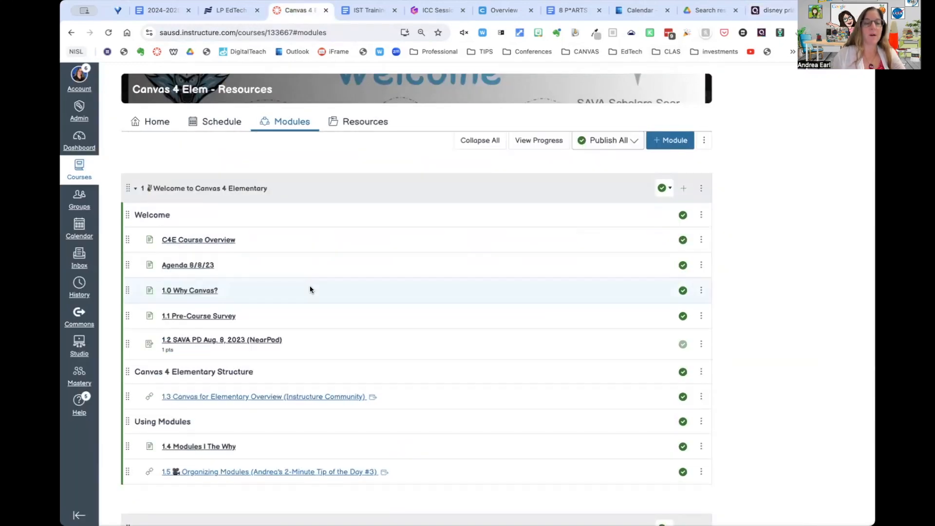
{"action": "left_click", "coordinate": [683, 189]}
{"action": "scroll", "coordinate": [370, 281], "scroll_direction": "down", "scroll_amount": 2}
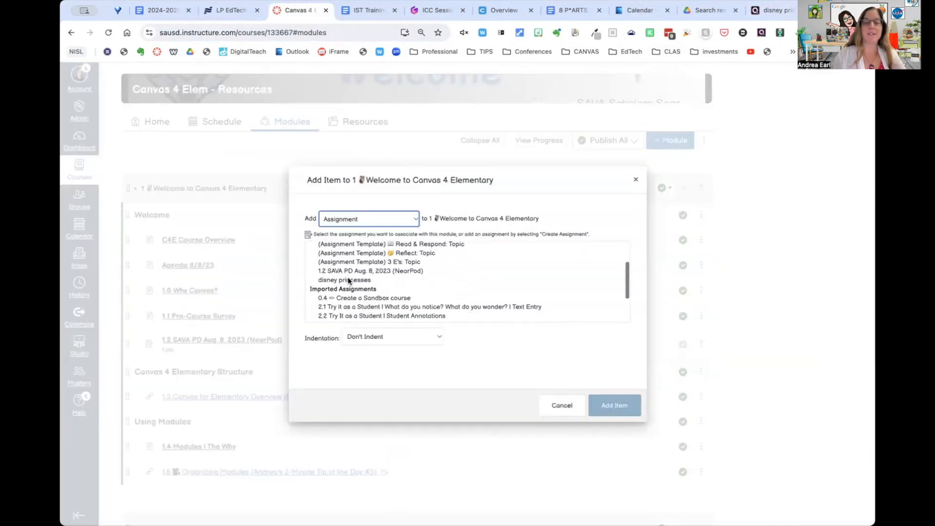
{"action": "left_click", "coordinate": [348, 279]}
{"action": "left_click", "coordinate": [617, 405]}
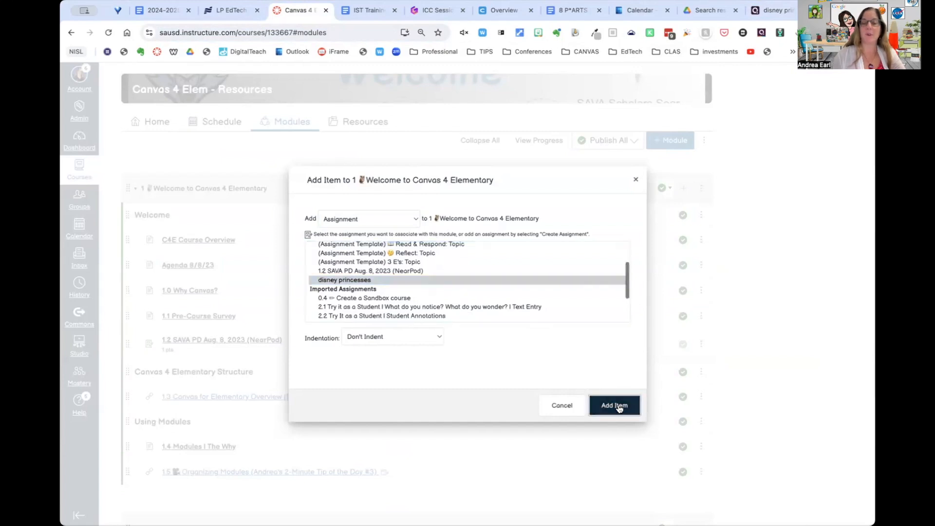
{"action": "scroll", "coordinate": [388, 310], "scroll_direction": "down", "scroll_amount": 2}
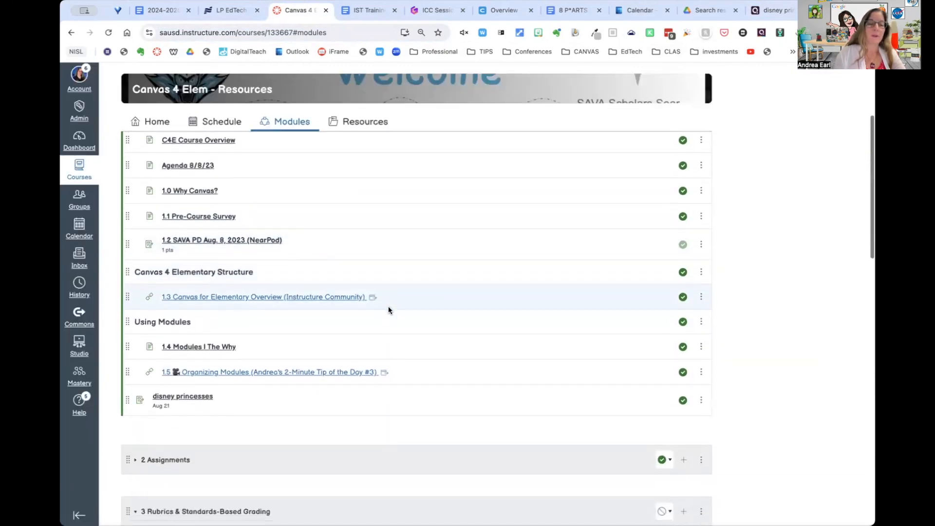
Open the "disney princesses" assignment from the module for editing and set all its description text to 14pt
{"action": "left_click", "coordinate": [190, 396]}
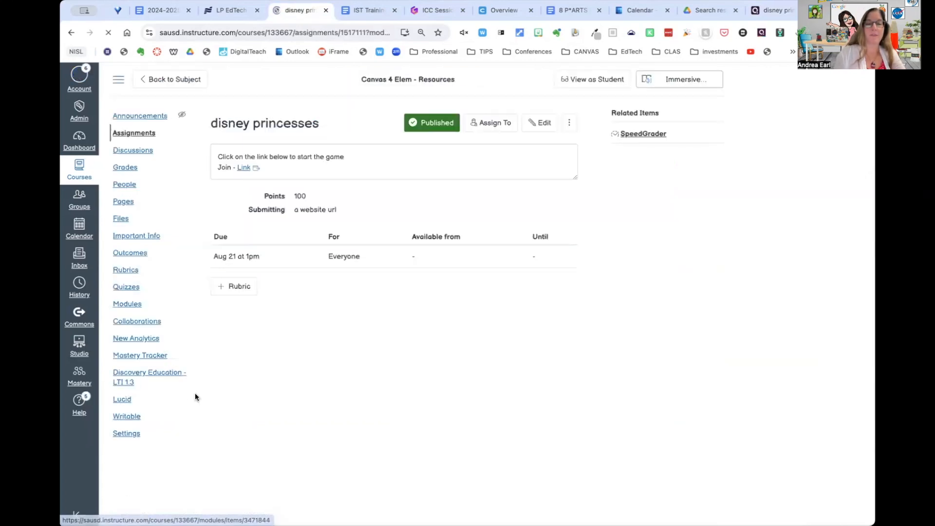
{"action": "left_click", "coordinate": [539, 124]}
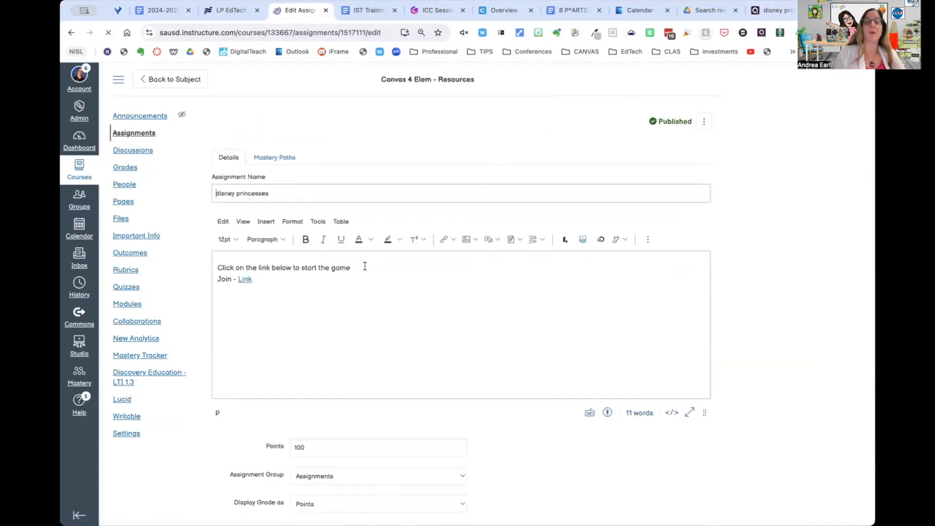
{"action": "left_click_drag", "start_coordinate": [279, 280], "coordinate": [233, 278]}
{"action": "left_click", "coordinate": [259, 278]}
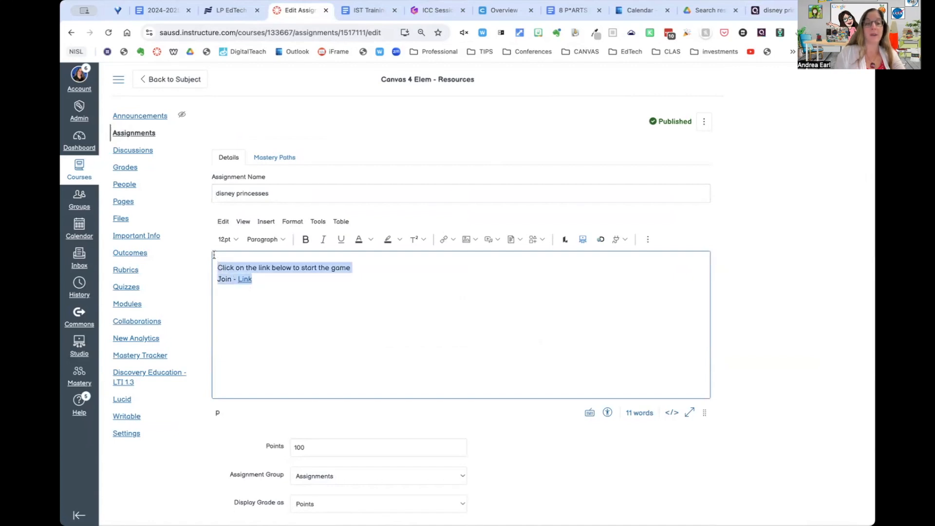
{"action": "left_click", "coordinate": [237, 237]}
{"action": "left_click", "coordinate": [235, 303]}
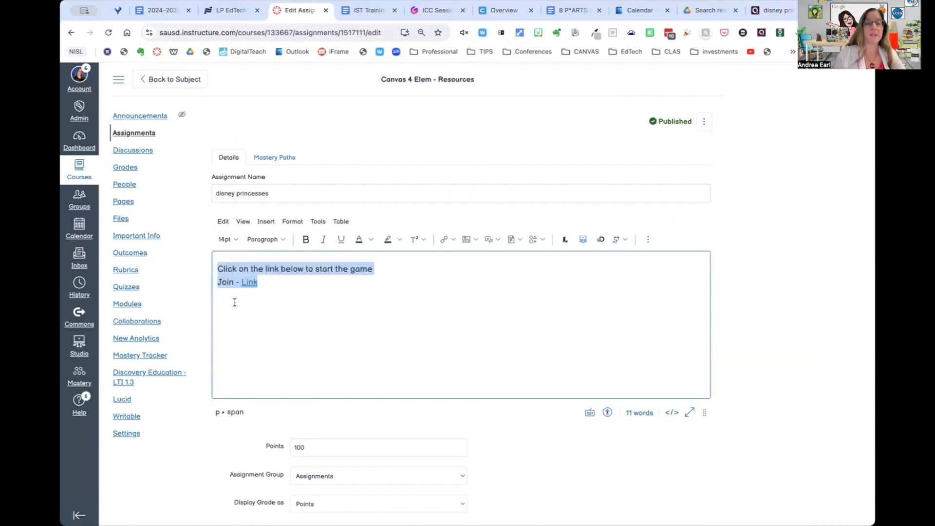
Insert the yellow bee divider image from the course files above the description's instructions
{"action": "left_click", "coordinate": [225, 253]}
{"action": "key", "text": "Return"}
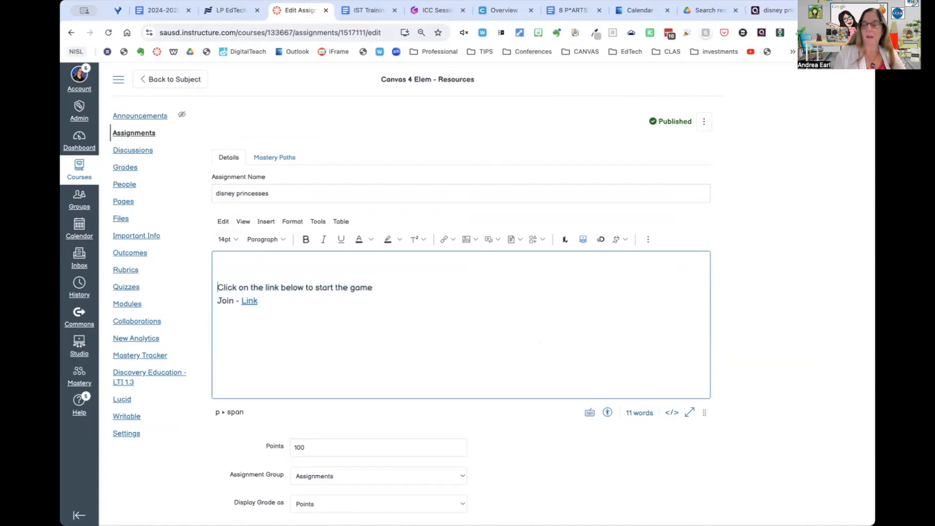
{"action": "left_click", "coordinate": [474, 239]}
{"action": "left_click", "coordinate": [485, 272]}
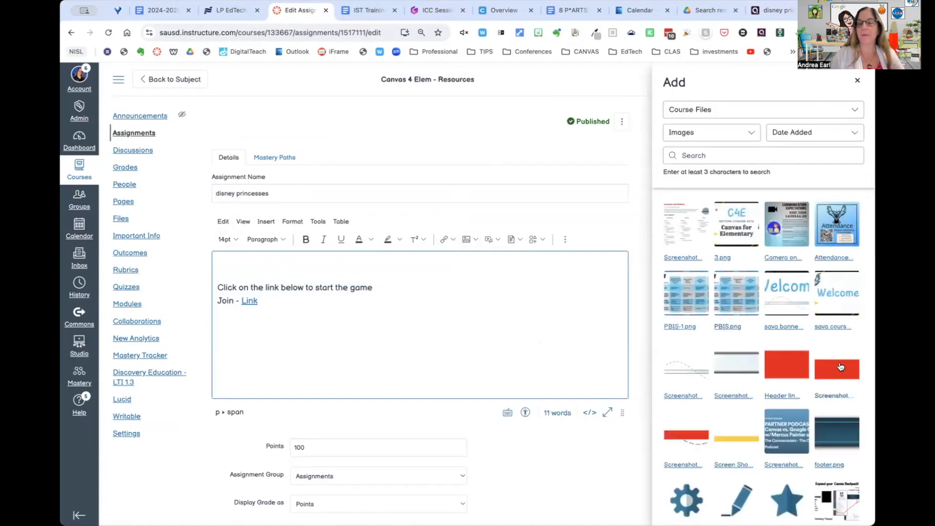
{"action": "scroll", "coordinate": [546, 340], "scroll_direction": "down", "scroll_amount": 4}
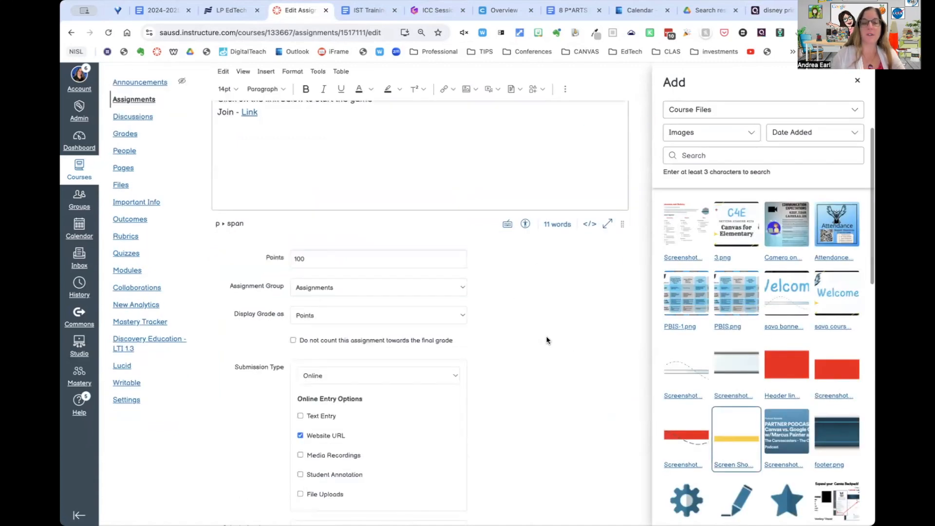
{"action": "scroll", "coordinate": [466, 202], "scroll_direction": "up", "scroll_amount": 2}
Add the line "Let's play a game!" between the bee divider and the instructions
{"action": "left_click", "coordinate": [403, 256]}
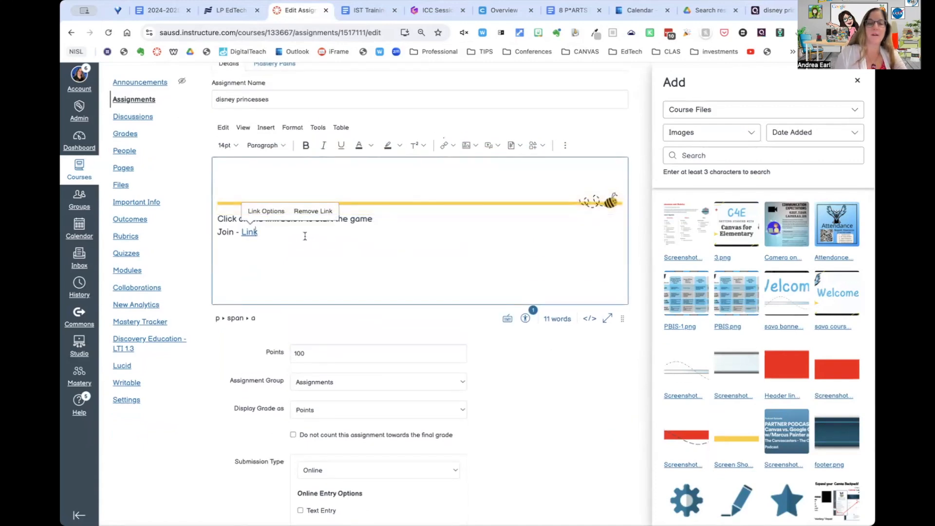
{"action": "key", "text": "Return"}
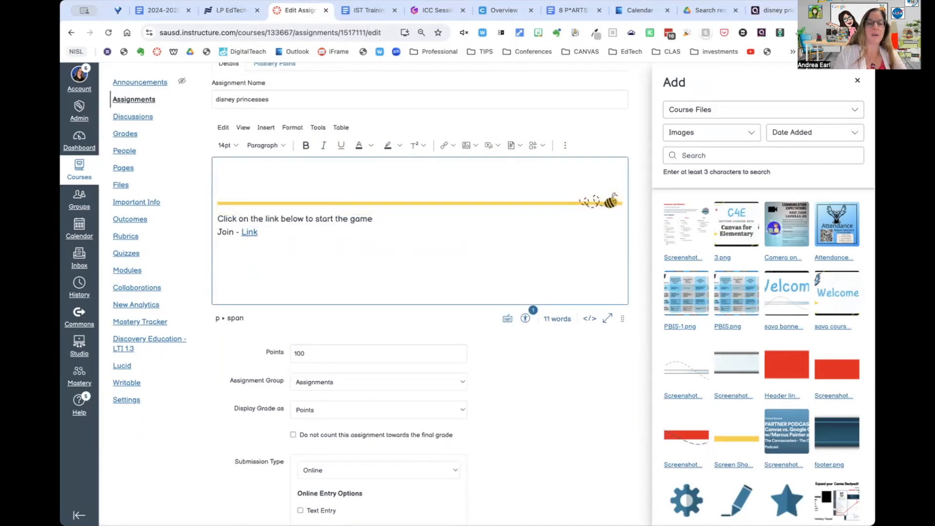
{"action": "left_click", "coordinate": [219, 217]}
{"action": "type", "text": "Lwet's pl"}
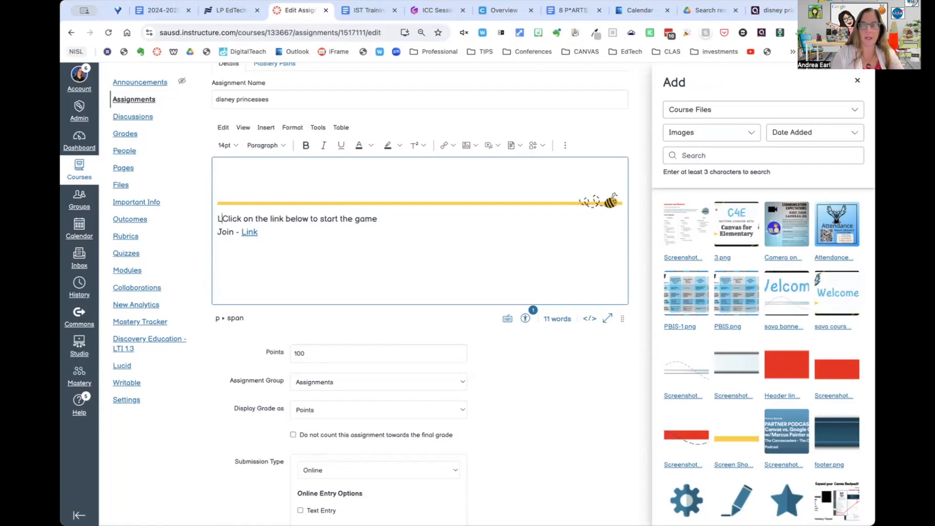
{"action": "type", "text": "ay a game"}
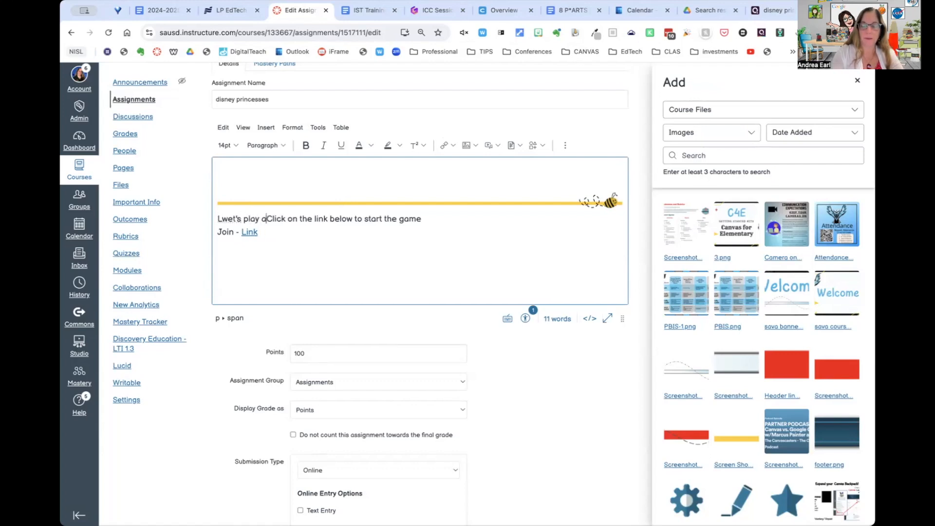
{"action": "type", "text": "!"}
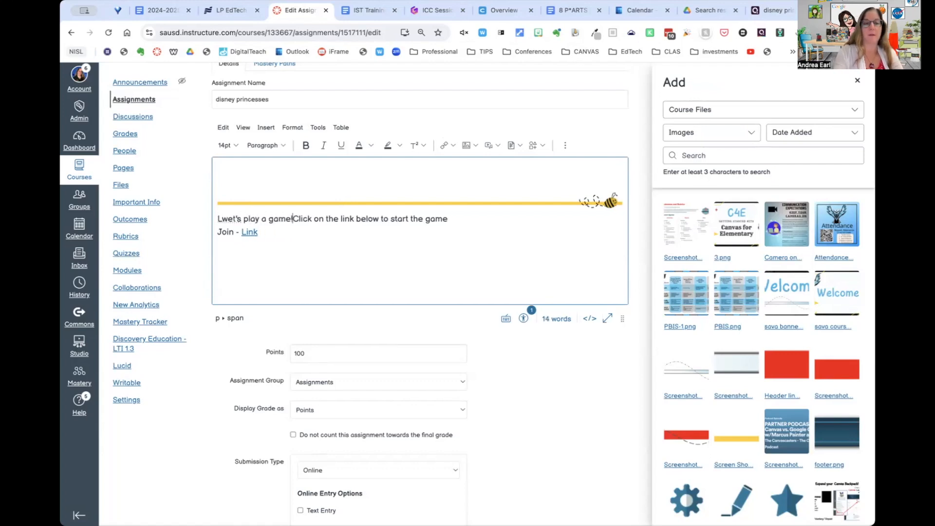
{"action": "key", "text": "Return"}
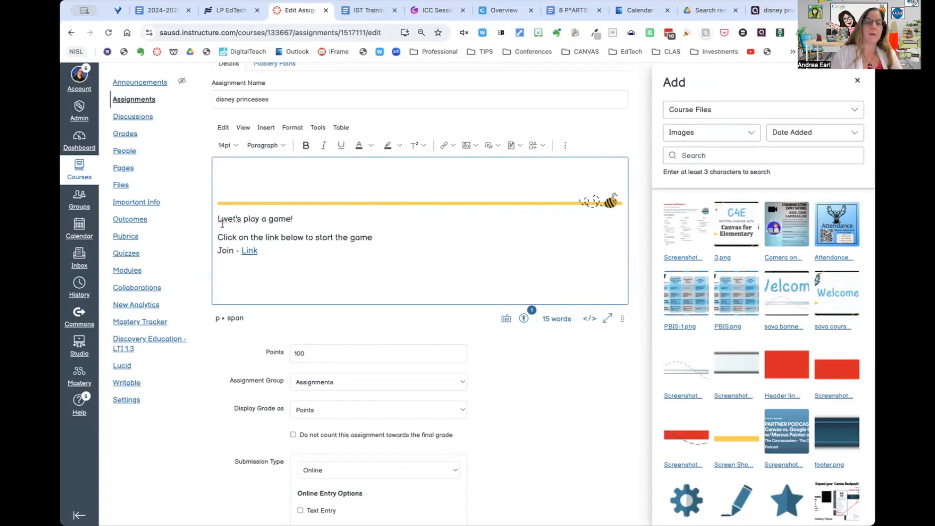
{"action": "key", "text": "BackSpace"}
{"action": "key", "text": "BackSpace"}
{"action": "type", "text": "e"}
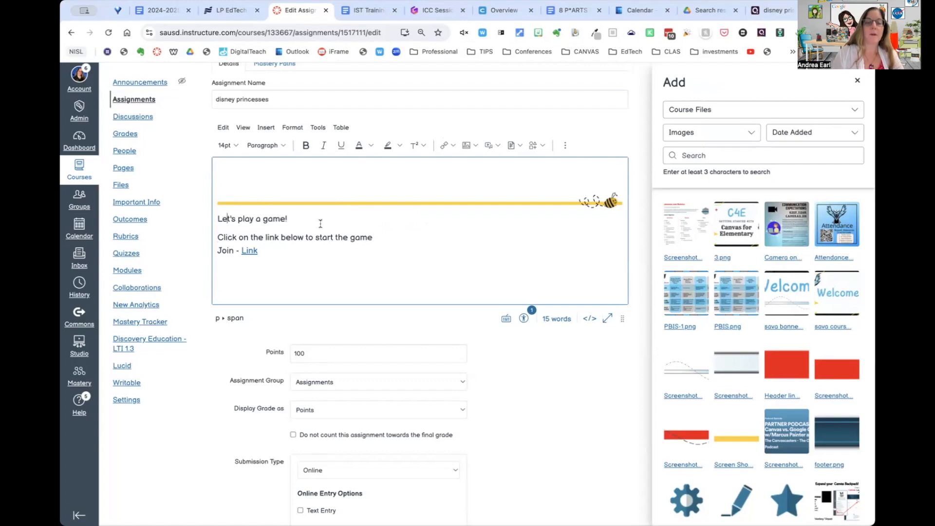
Format "Let's play a game!" as Heading 2 and clear its leftover text formatting
{"action": "left_click_drag", "start_coordinate": [321, 223], "coordinate": [209, 223]}
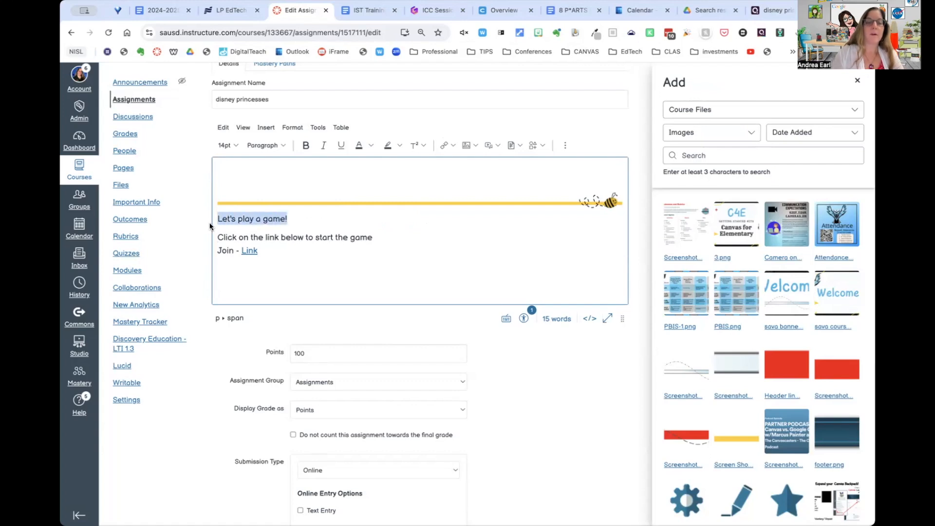
{"action": "left_click", "coordinate": [285, 145]}
{"action": "left_click", "coordinate": [278, 167]}
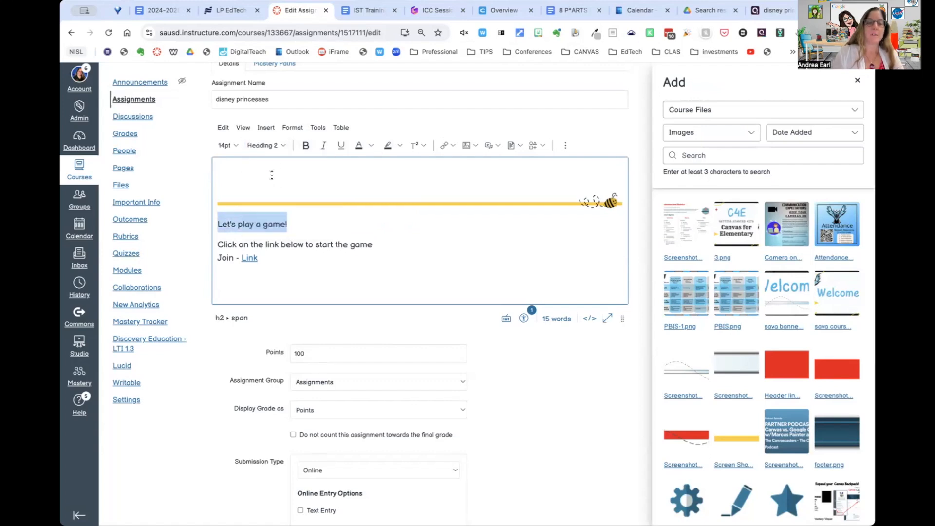
{"action": "left_click", "coordinate": [278, 145]}
{"action": "left_click", "coordinate": [268, 128]}
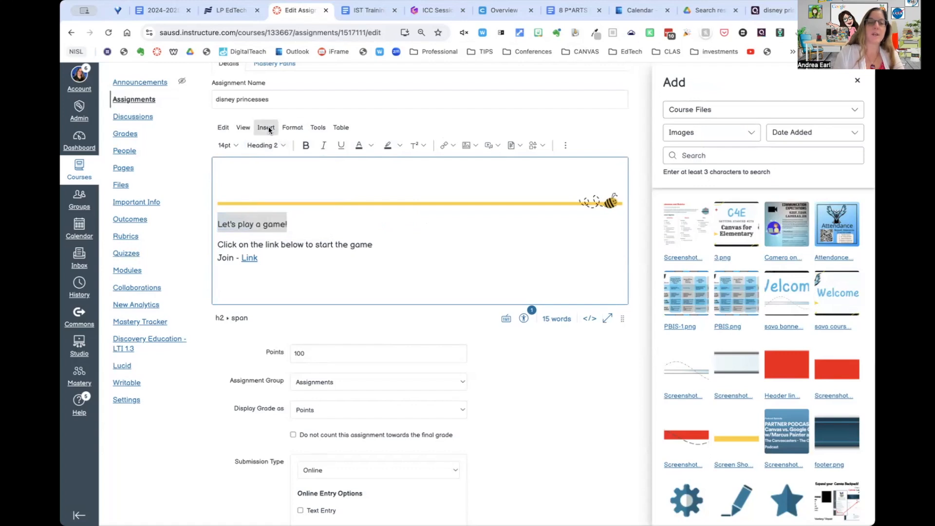
{"action": "mouse_move", "coordinate": [289, 128]}
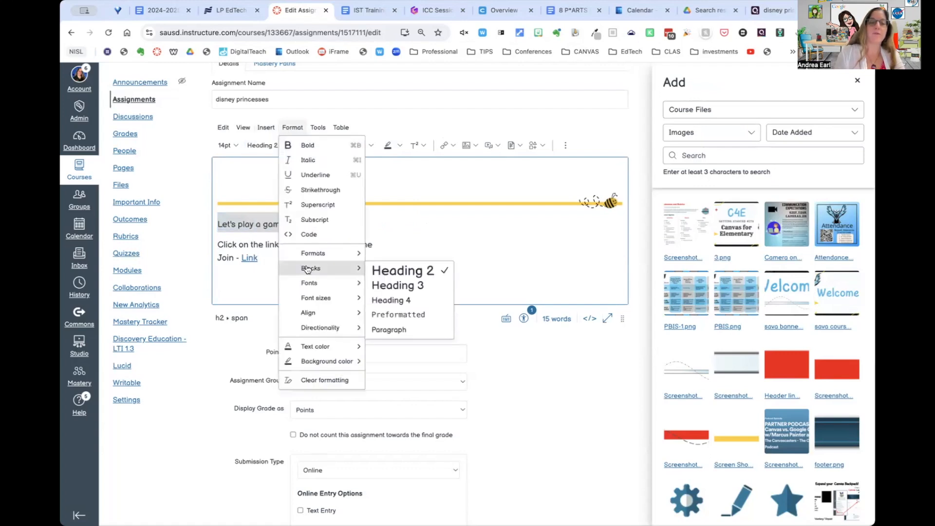
{"action": "left_click", "coordinate": [324, 380]}
{"action": "left_click", "coordinate": [381, 272]}
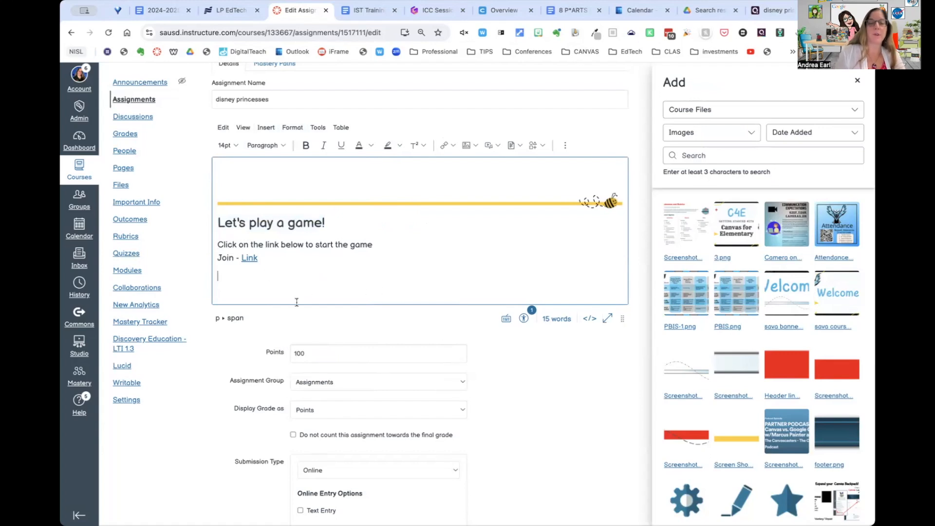
Copy the bee divider to below the join link and remove the blank line above the upper divider
{"action": "left_click", "coordinate": [471, 202]}
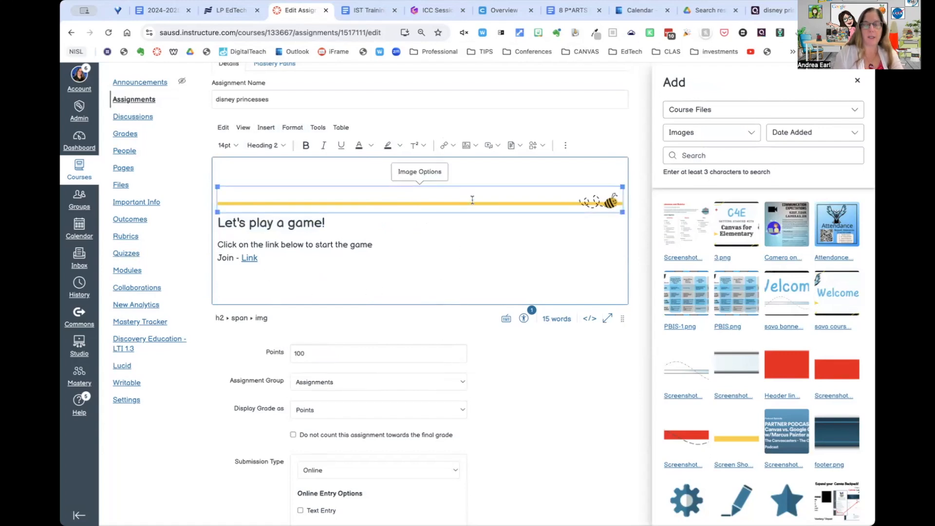
{"action": "left_click", "coordinate": [391, 289]}
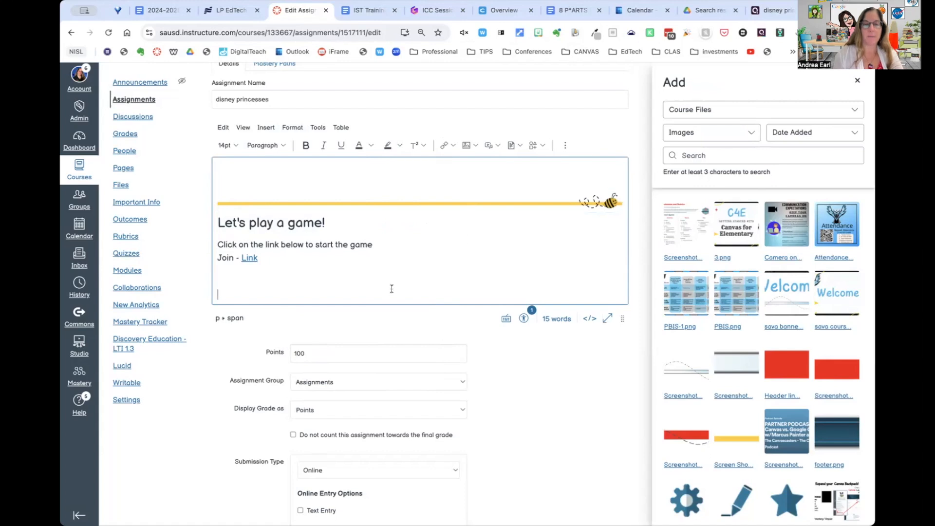
{"action": "key", "text": "ctrl+v"}
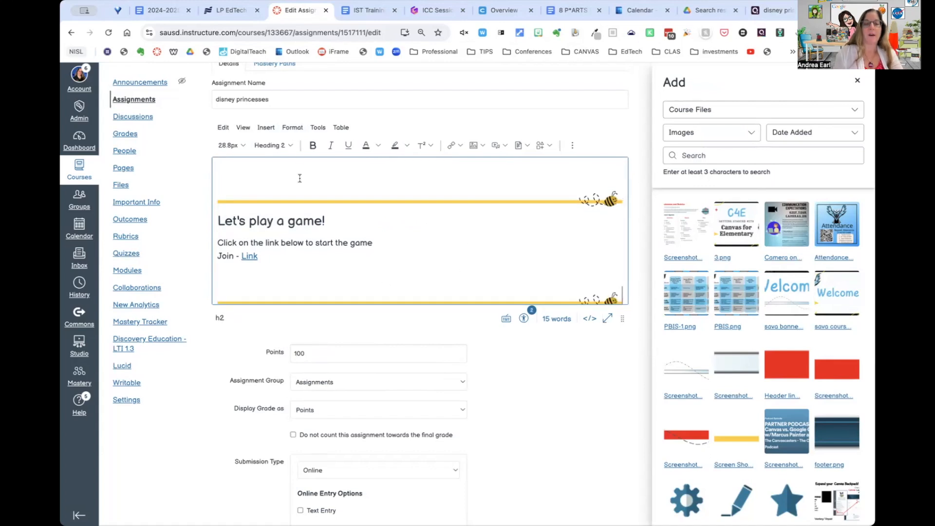
{"action": "left_click", "coordinate": [299, 178]}
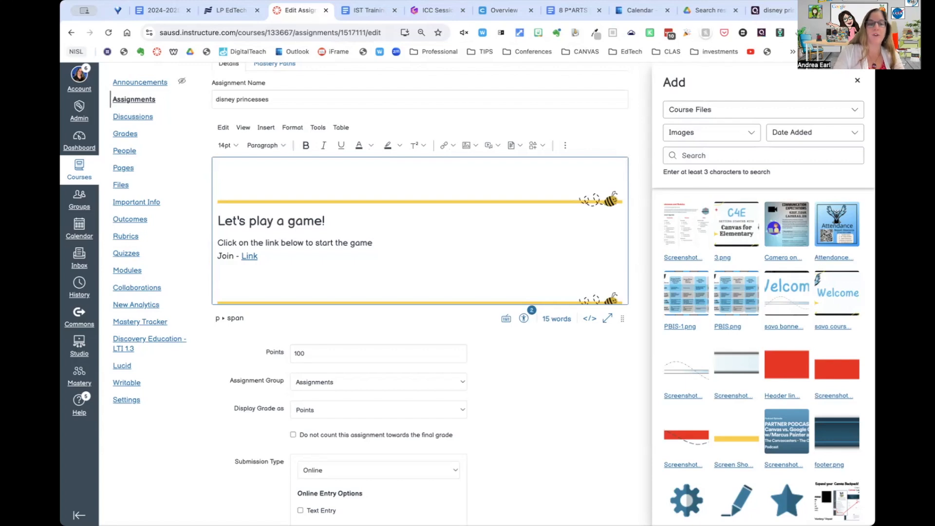
{"action": "left_click", "coordinate": [244, 189]}
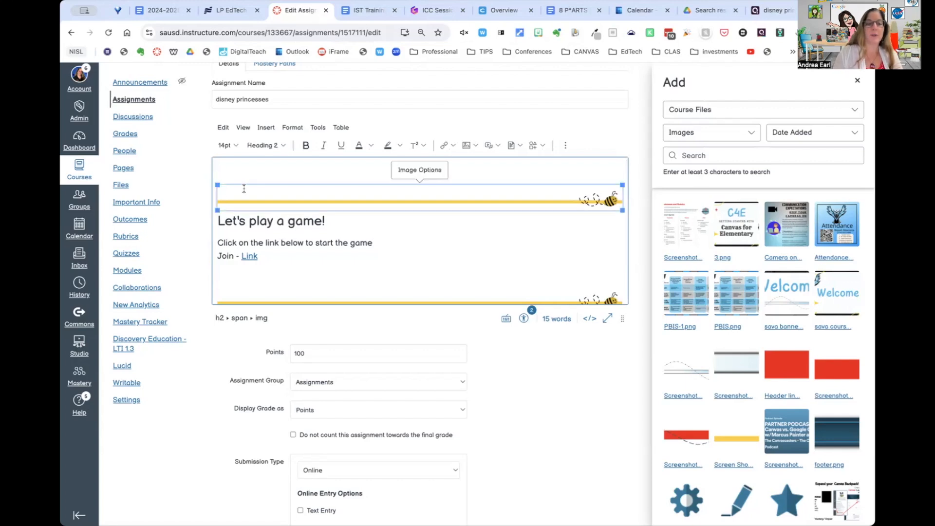
{"action": "left_click", "coordinate": [224, 179]}
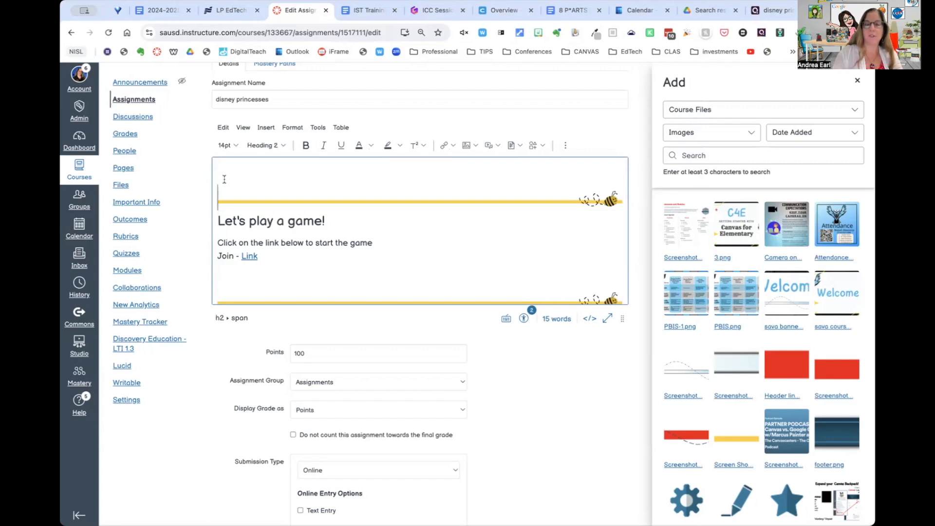
{"action": "key", "text": "BackSpace"}
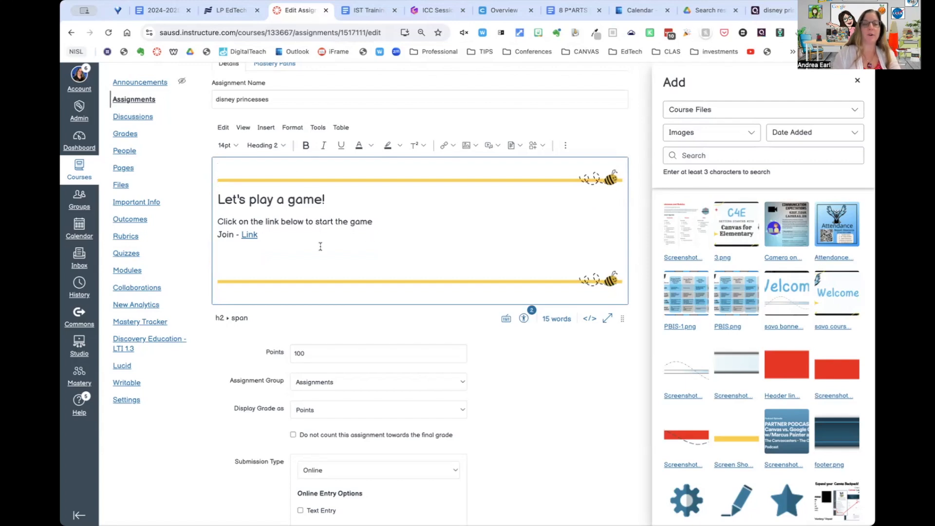
Set the assignment's points to 10, keep it in the Assignments group, and review the submission settings
{"action": "scroll", "coordinate": [320, 246], "scroll_direction": "down", "scroll_amount": 1}
{"action": "left_click", "coordinate": [319, 353]}
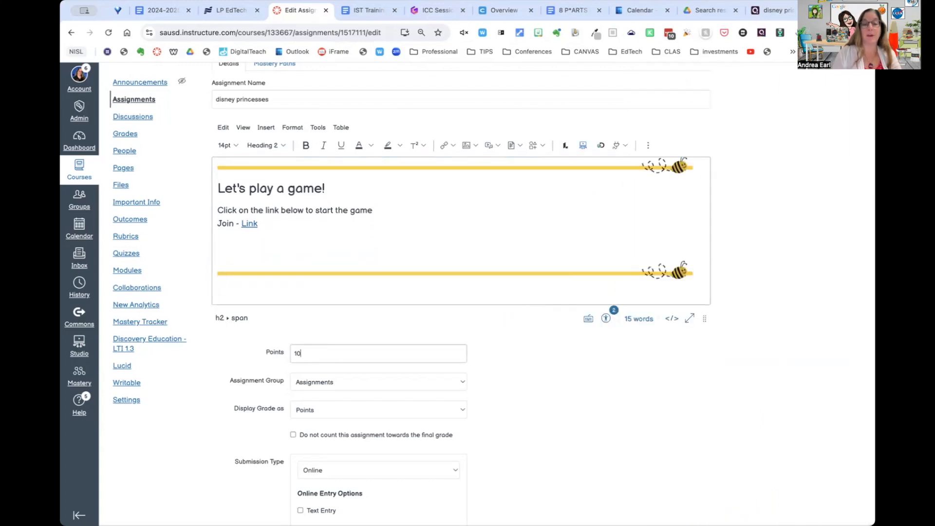
{"action": "left_click", "coordinate": [347, 382]}
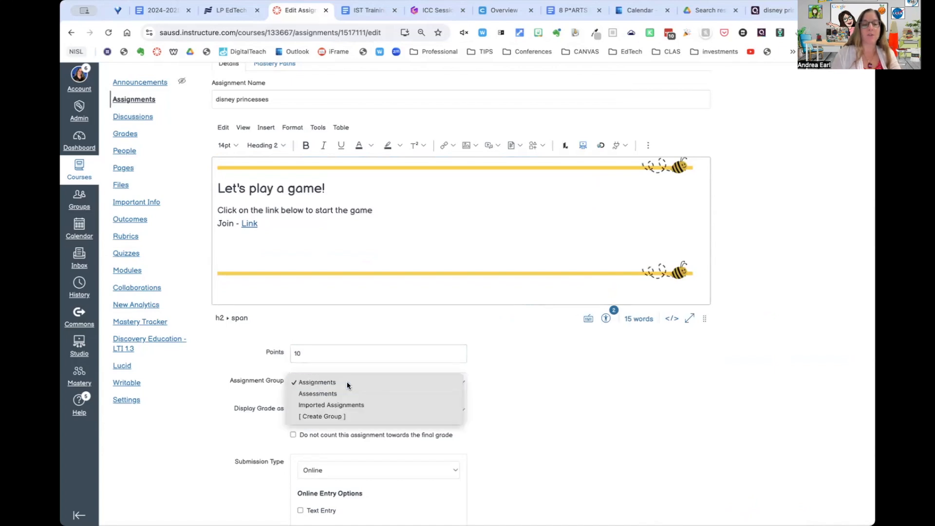
{"action": "left_click", "coordinate": [347, 382]}
{"action": "scroll", "coordinate": [346, 383], "scroll_direction": "down", "scroll_amount": 1}
{"action": "scroll", "coordinate": [347, 383], "scroll_direction": "down", "scroll_amount": 3}
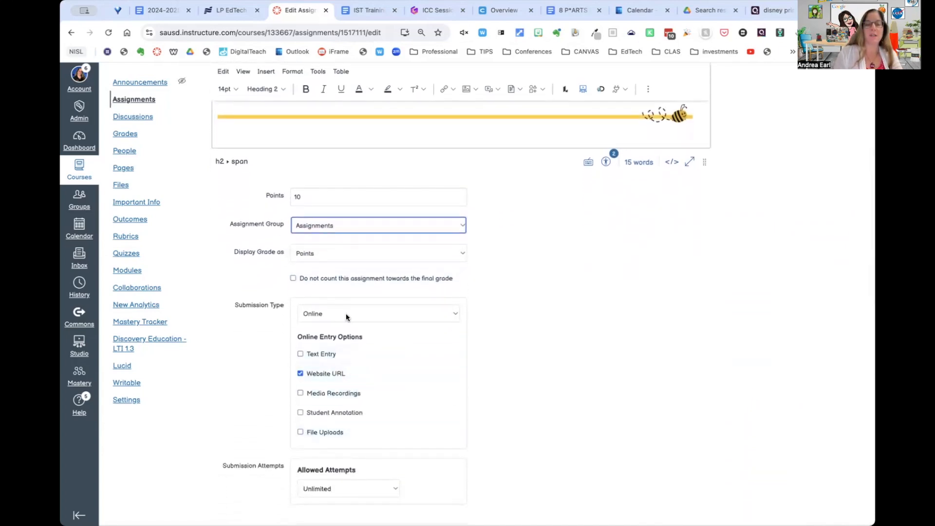
{"action": "scroll", "coordinate": [495, 357], "scroll_direction": "down", "scroll_amount": 3}
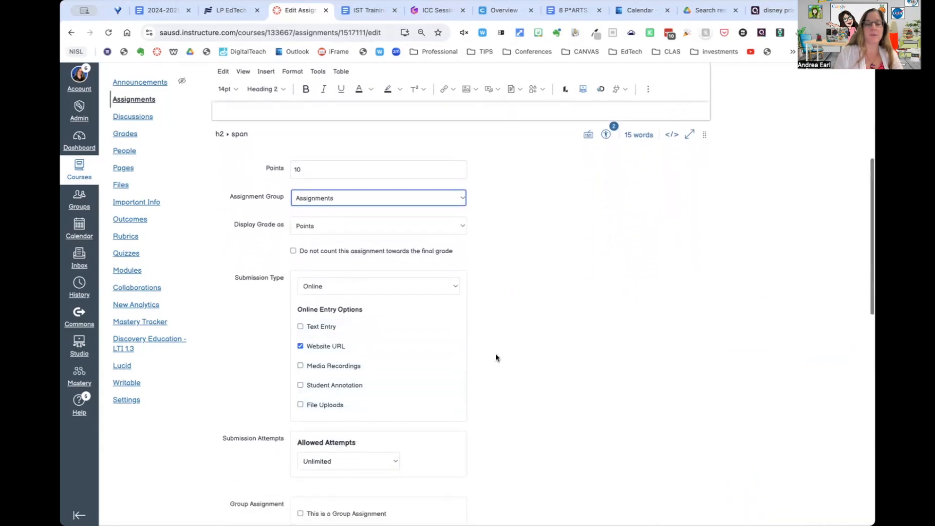
Review the remaining assignment settings without changing them and save the disney princesses assignment
{"action": "scroll", "coordinate": [496, 357], "scroll_direction": "down", "scroll_amount": 5}
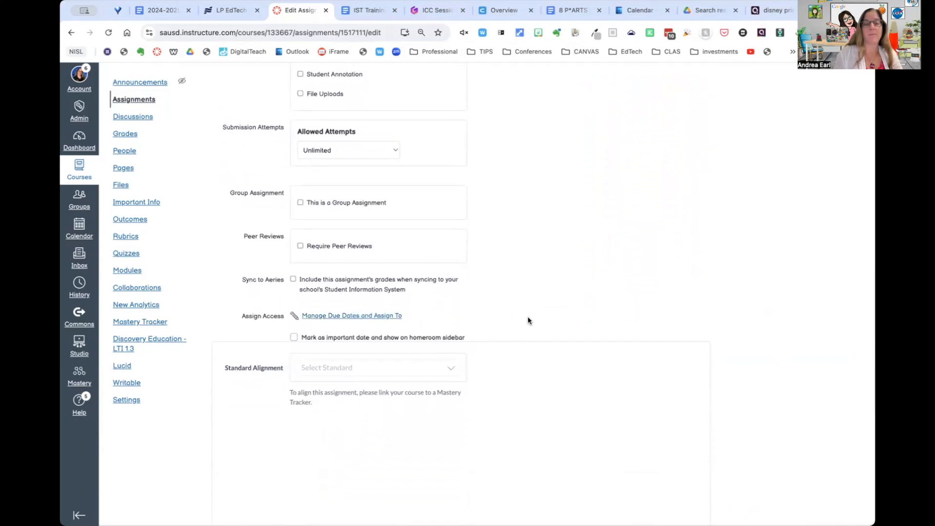
{"action": "scroll", "coordinate": [527, 316], "scroll_direction": "down", "scroll_amount": 2}
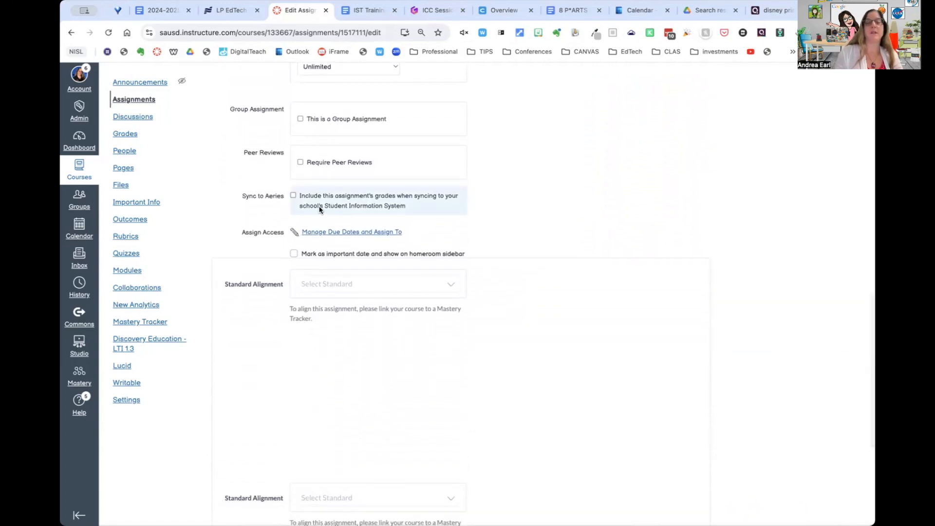
{"action": "scroll", "coordinate": [624, 210], "scroll_direction": "down", "scroll_amount": 5}
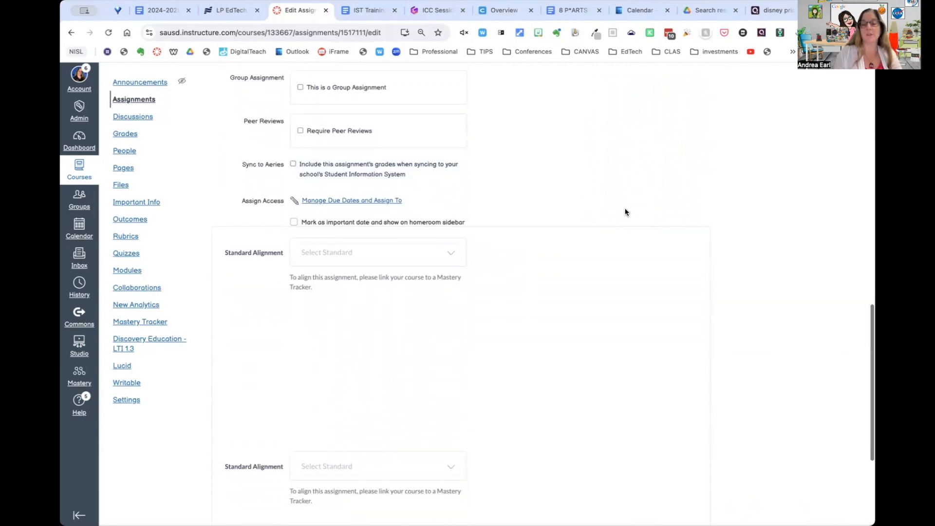
{"action": "left_click", "coordinate": [688, 486]}
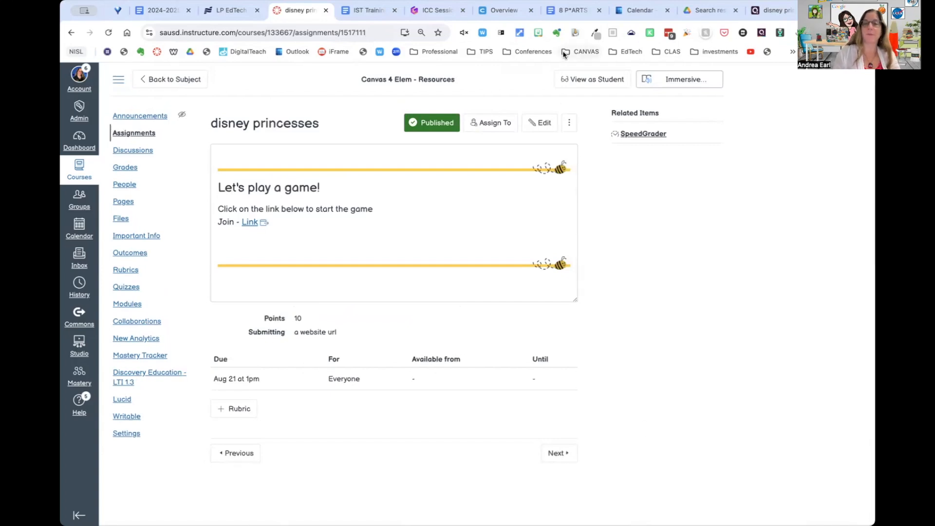
Switch to the test student's Canvas window and open the Canvas 4 Elem - Resources course
{"action": "left_click", "coordinate": [834, 250]}
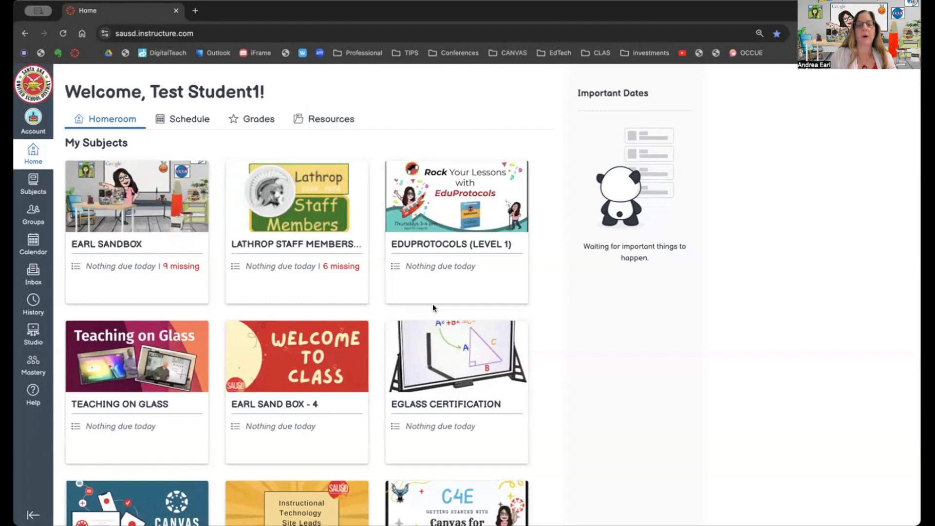
{"action": "scroll", "coordinate": [358, 296], "scroll_direction": "down", "scroll_amount": 3}
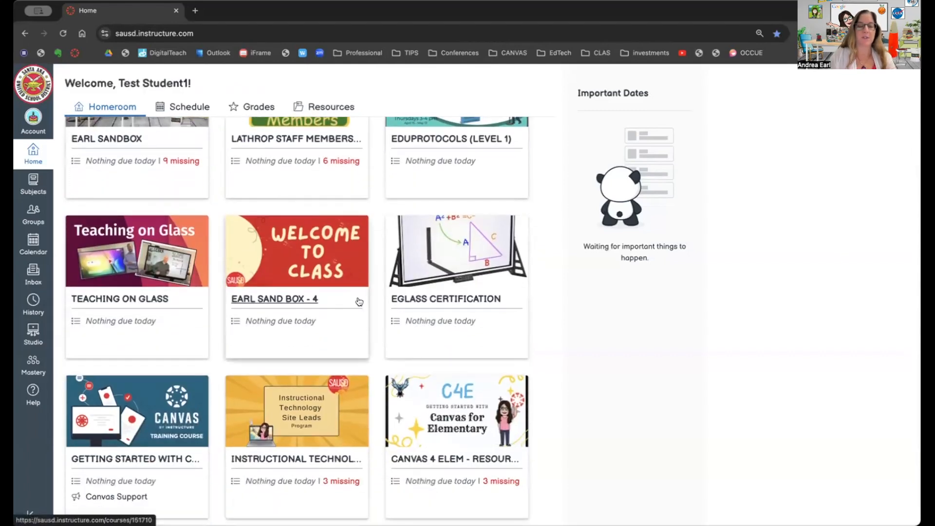
{"action": "scroll", "coordinate": [359, 301], "scroll_direction": "down", "scroll_amount": 1}
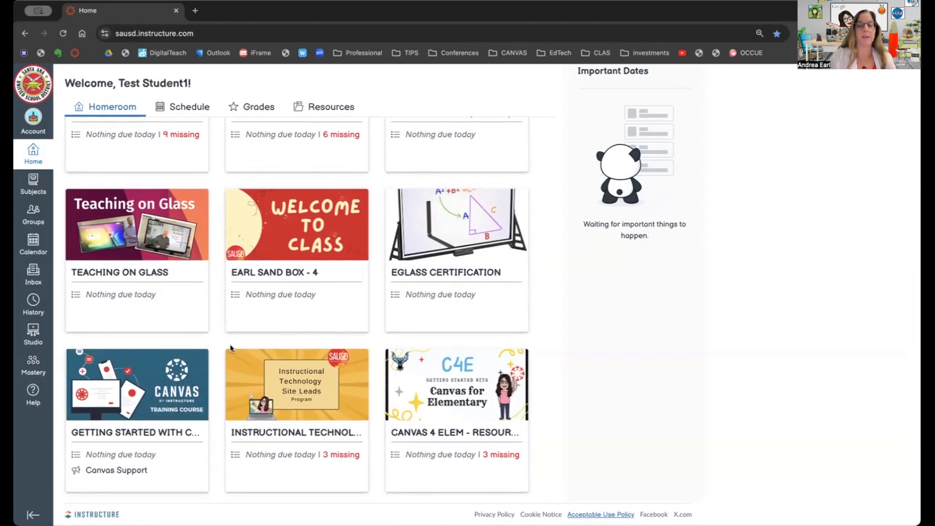
{"action": "left_click", "coordinate": [441, 433]}
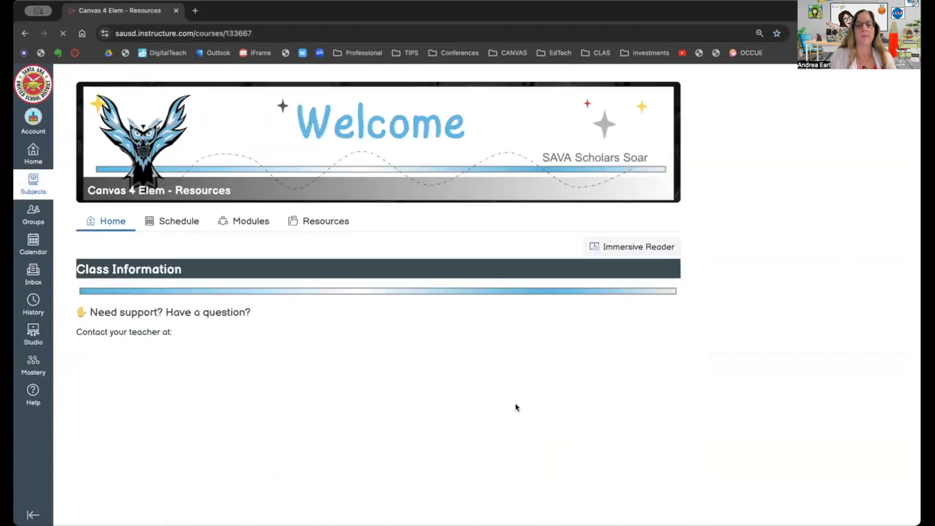
Open the disney princesses assignment from the student's course modules and check its submission status
{"action": "left_click", "coordinate": [250, 222]}
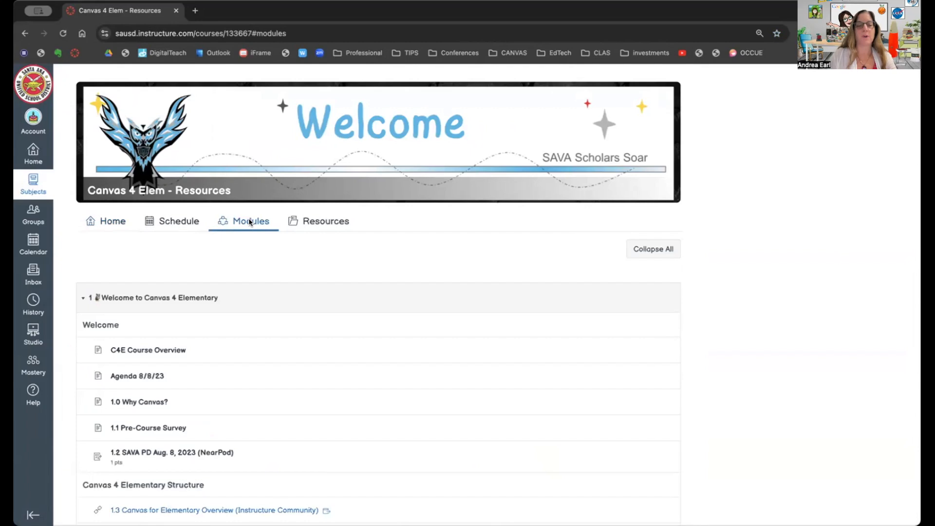
{"action": "scroll", "coordinate": [224, 284], "scroll_direction": "down", "scroll_amount": 4}
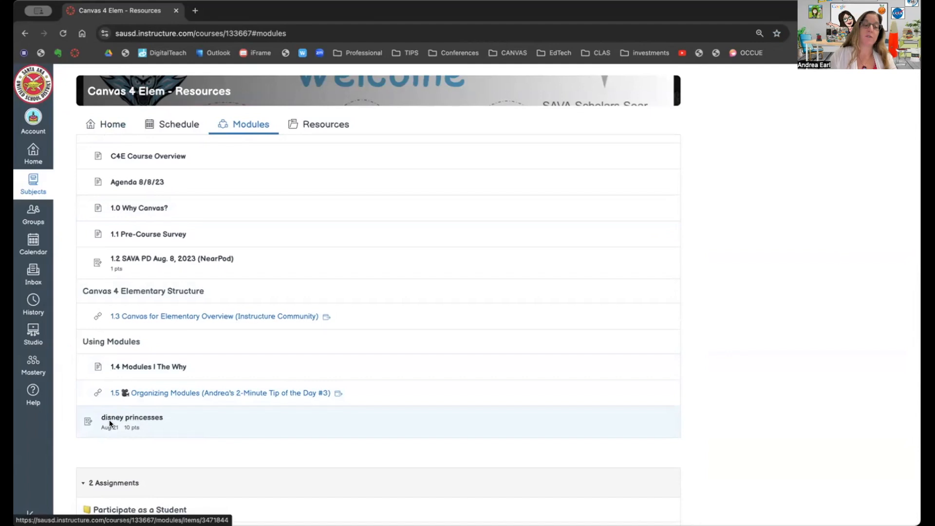
{"action": "left_click", "coordinate": [146, 418]}
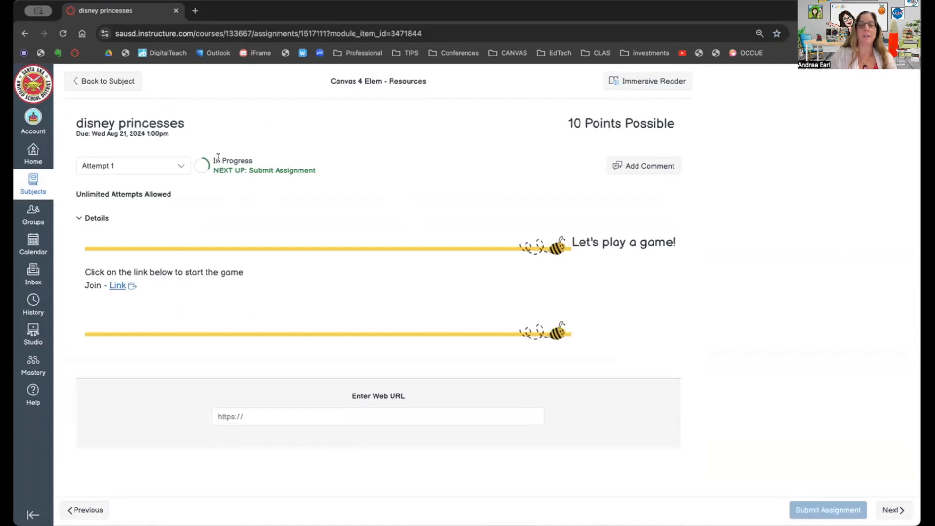
{"action": "left_click_drag", "start_coordinate": [214, 160], "coordinate": [259, 163]}
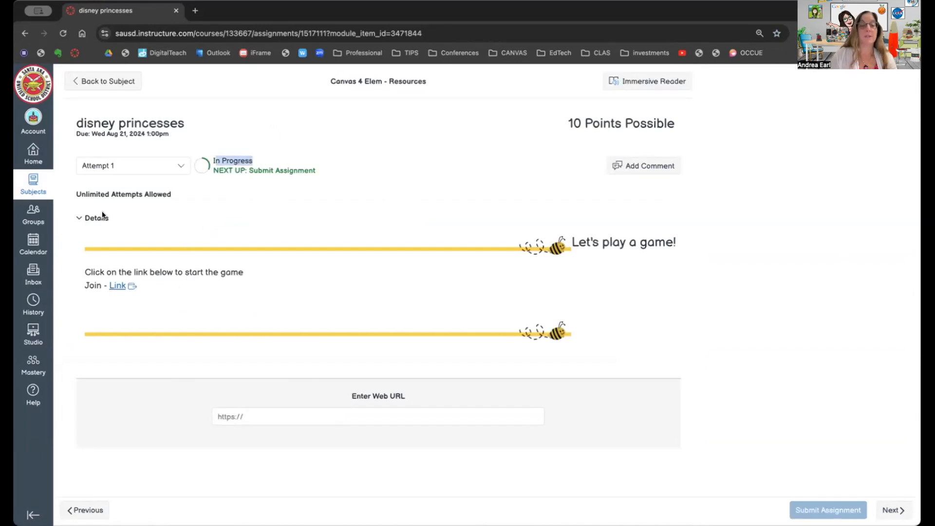
Open the Quizizz game's start page from the join link in the assignment
{"action": "left_click", "coordinate": [119, 285]}
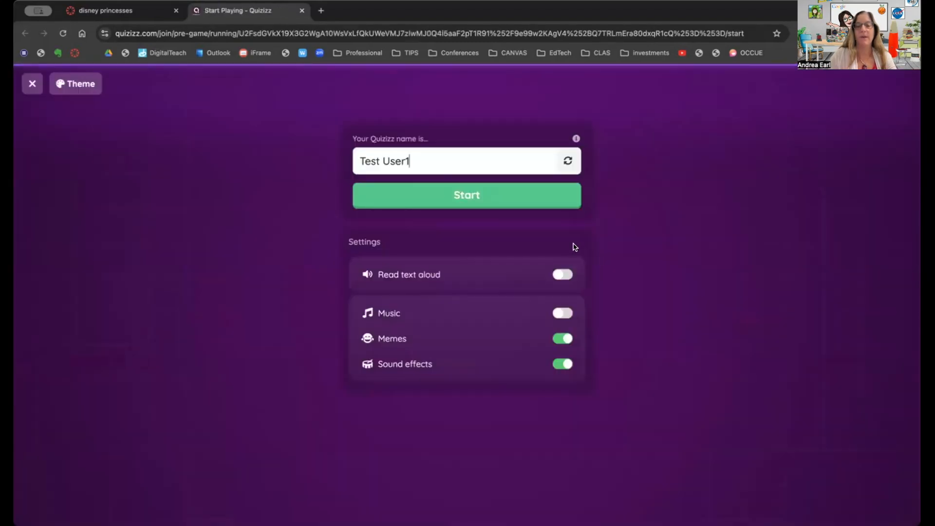
{"action": "left_click", "coordinate": [465, 196]}
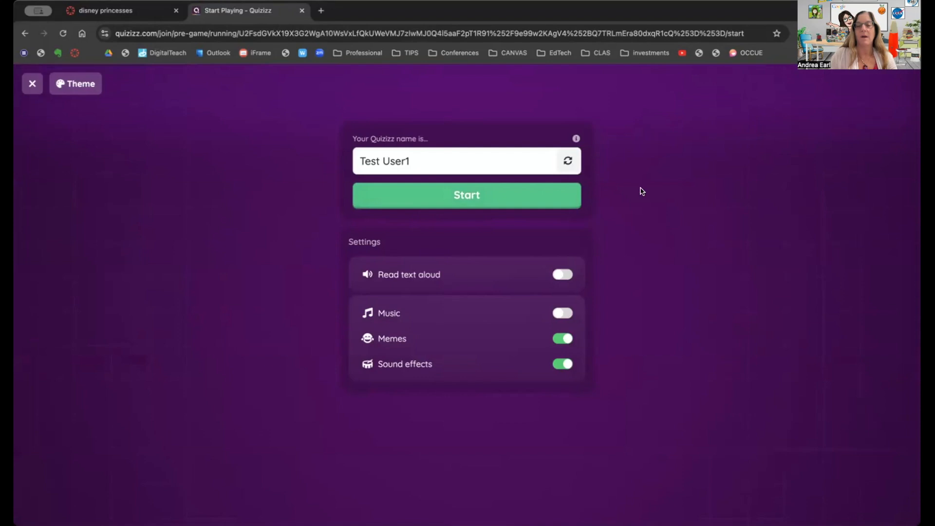
Try shortening the Quizizz player name to "Test" and undo the deletion
{"action": "left_click_drag", "start_coordinate": [415, 156], "coordinate": [379, 159]}
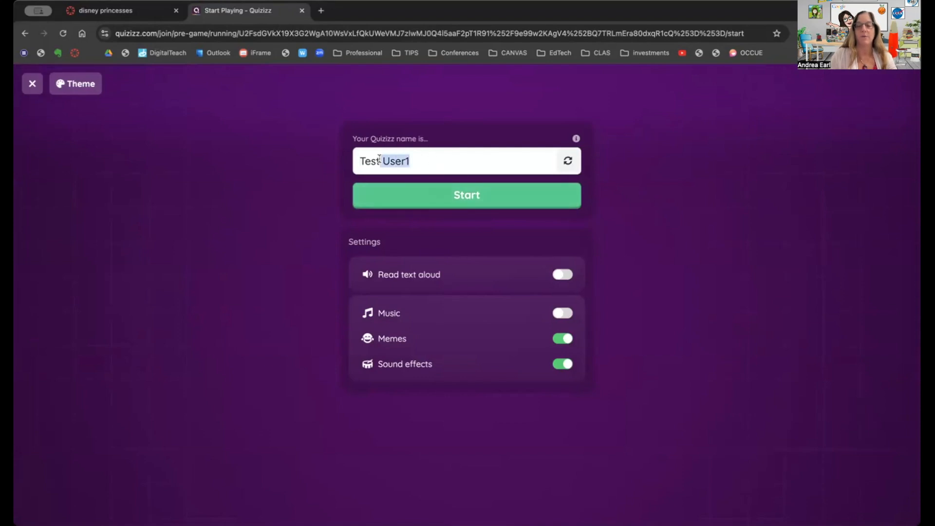
{"action": "key", "text": "BackSpace"}
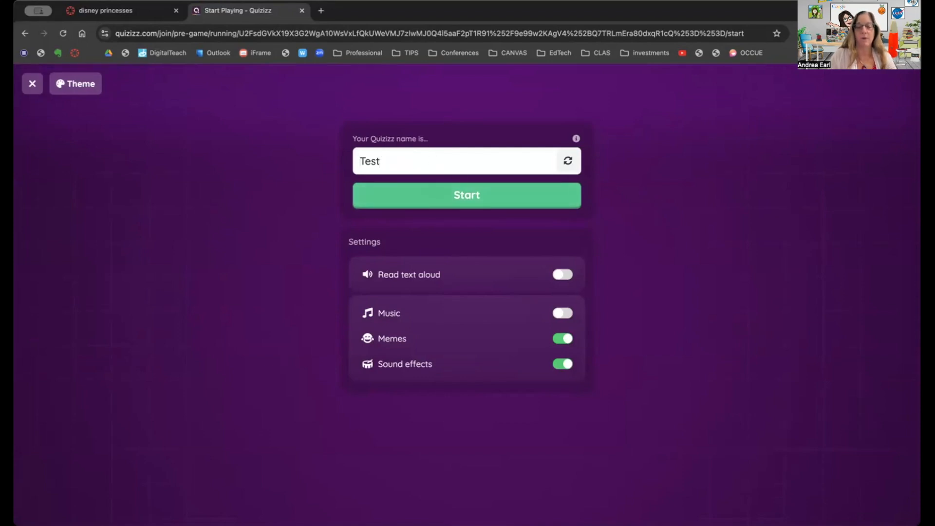
{"action": "key", "text": "super+z"}
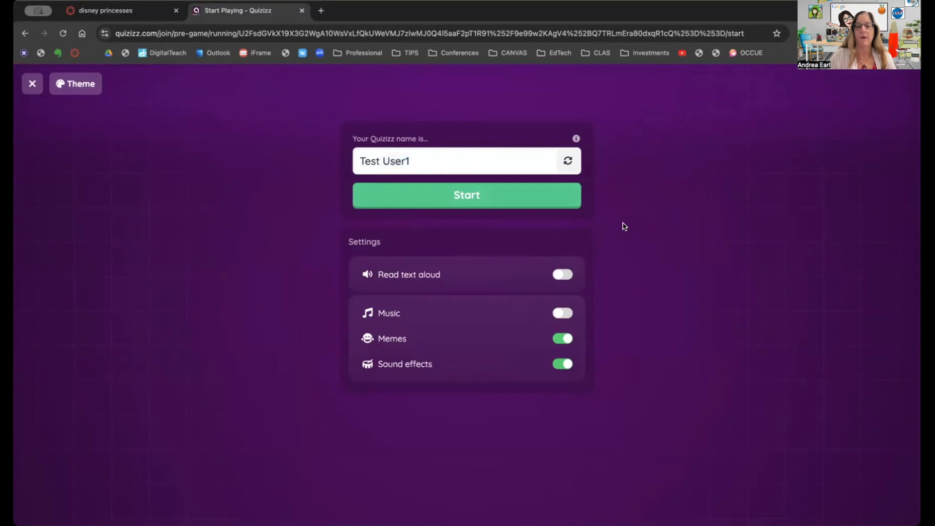
Try switching the Read text aloud and Sound effects options, returning each to its original setting
{"action": "left_click", "coordinate": [565, 274]}
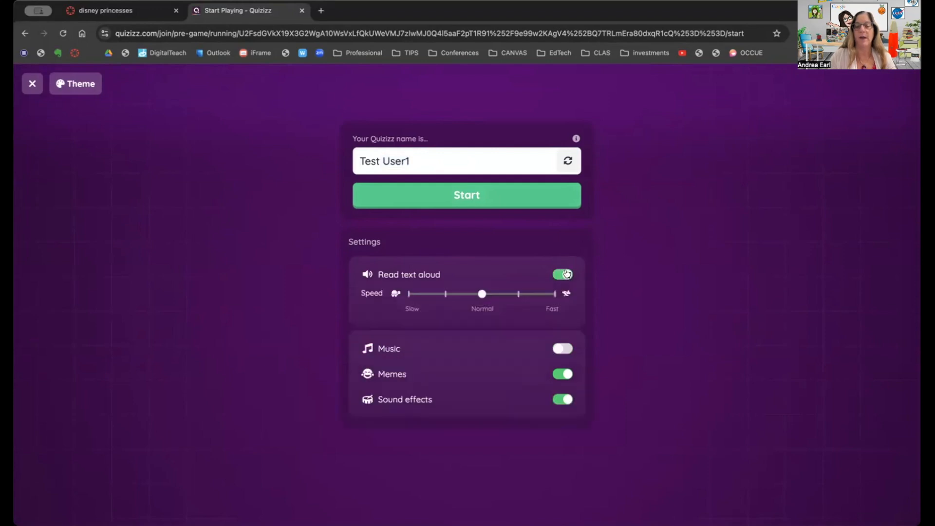
{"action": "left_click", "coordinate": [565, 274]}
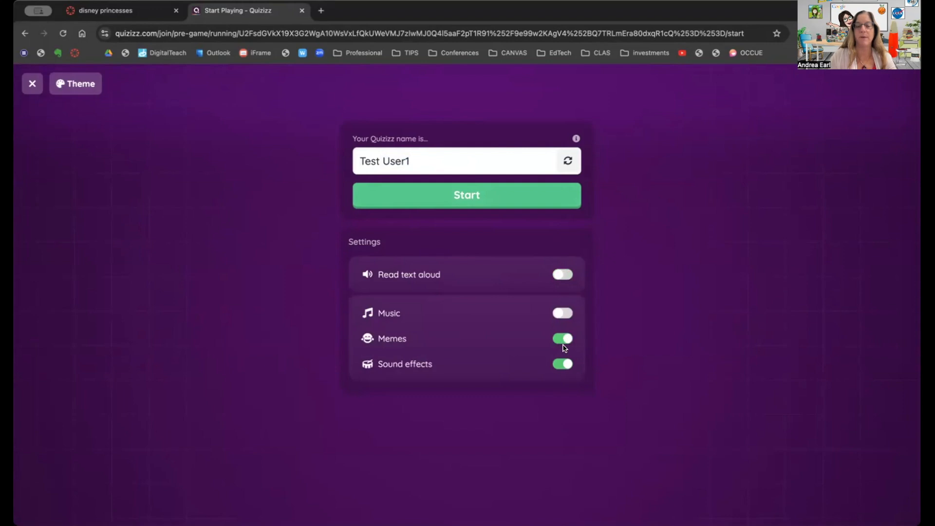
{"action": "left_click", "coordinate": [559, 365]}
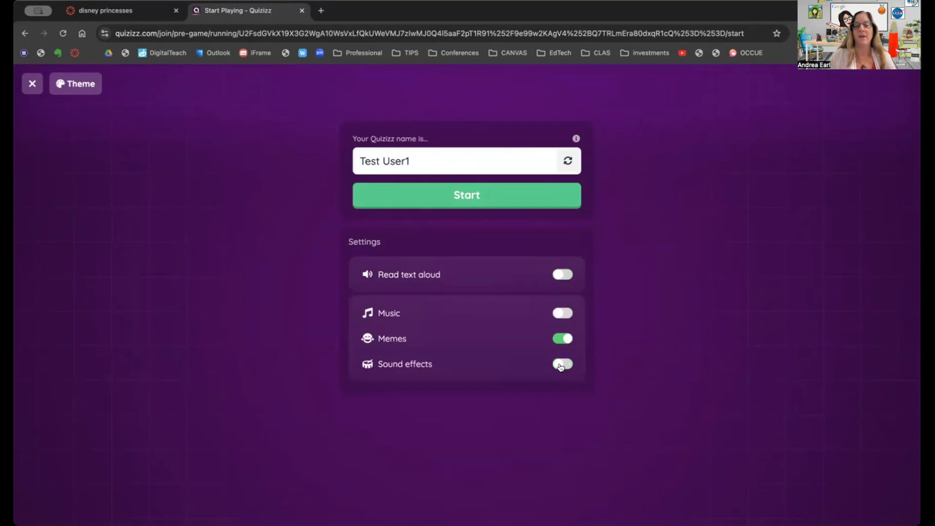
{"action": "left_click", "coordinate": [561, 365]}
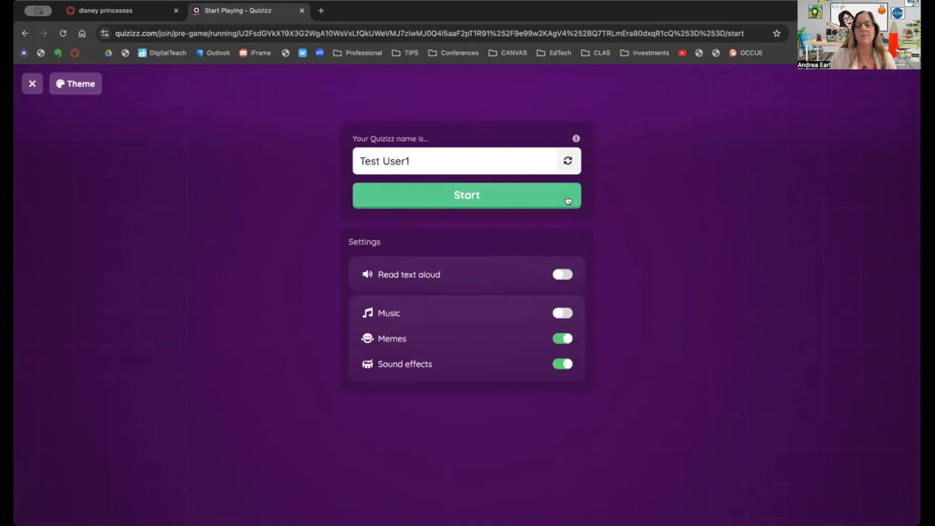
Start and complete the quiz, answering "vanellope" to the first question, and close the game summary
{"action": "left_click", "coordinate": [463, 194]}
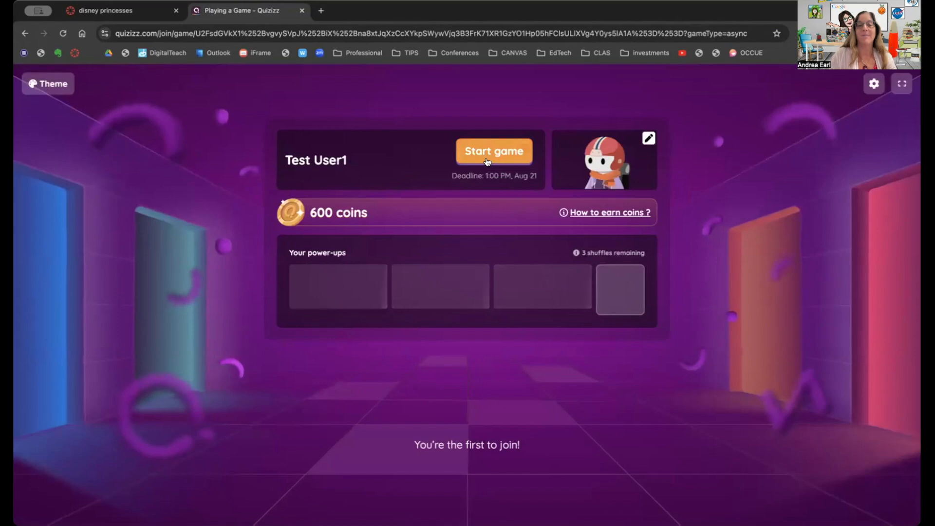
{"action": "left_click", "coordinate": [490, 155]}
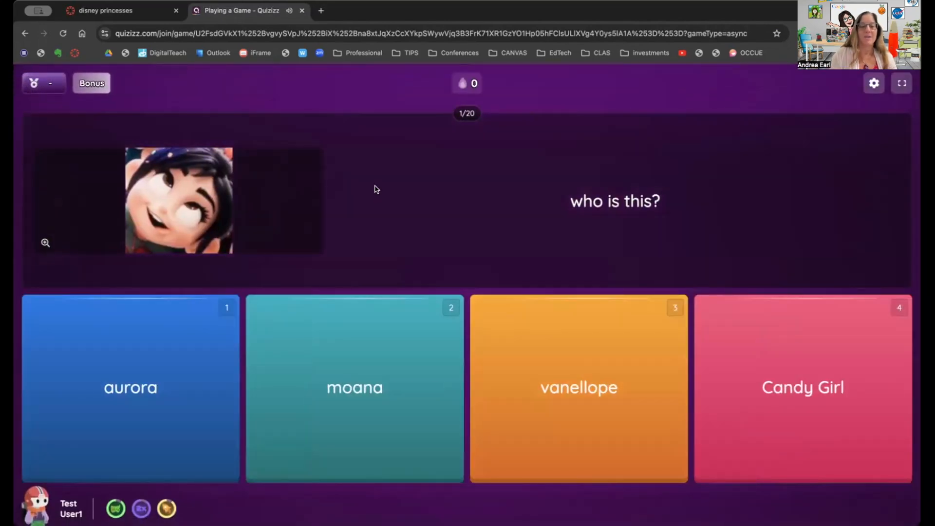
{"action": "left_click", "coordinate": [579, 398]}
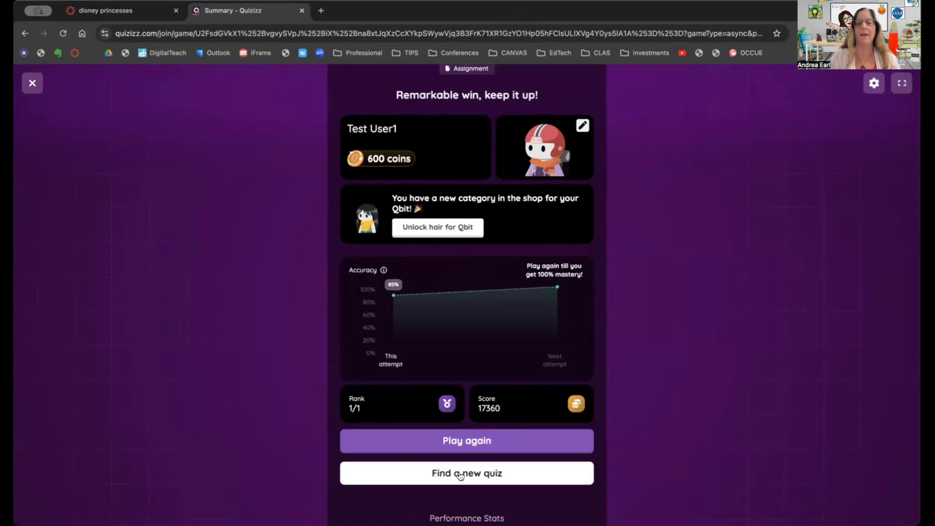
{"action": "scroll", "coordinate": [533, 214], "scroll_direction": "up", "scroll_amount": 3}
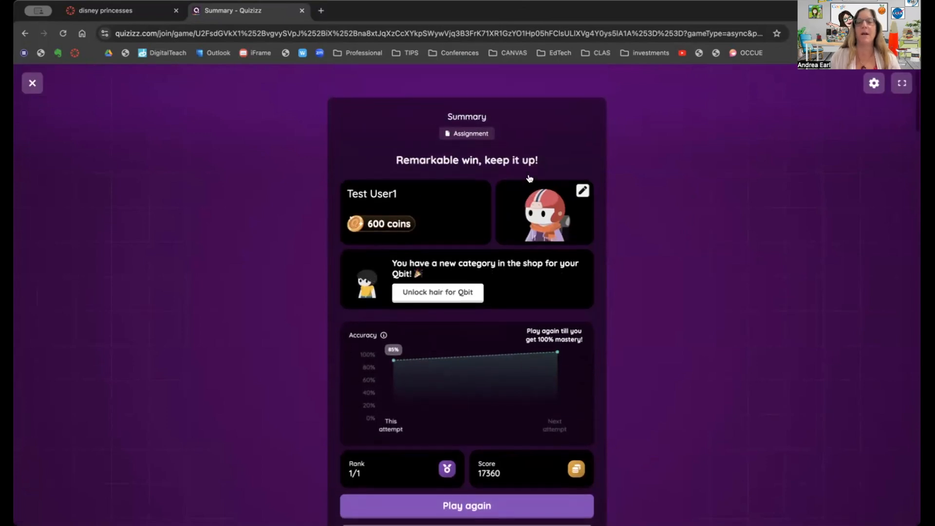
{"action": "left_click", "coordinate": [302, 10]}
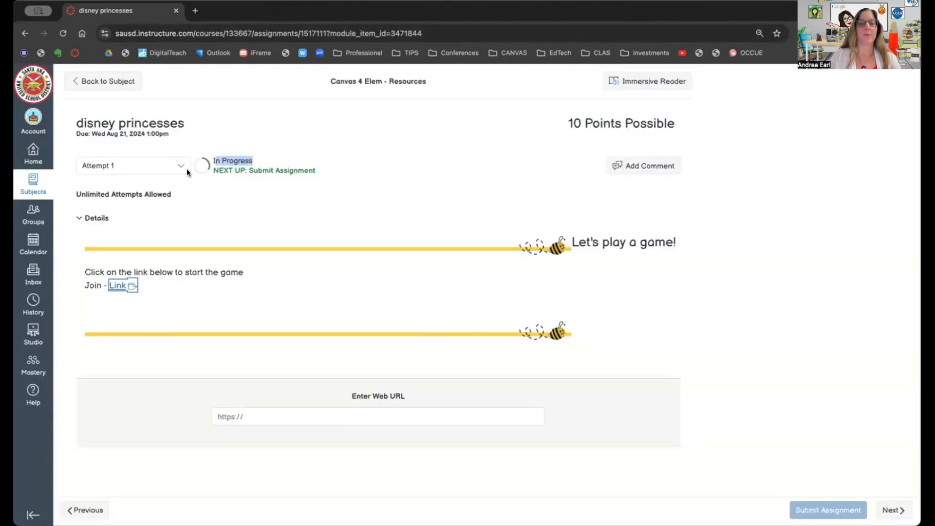
Reload the student's Canvas assignment page and check the attempt's submission status and score
{"action": "left_click", "coordinate": [256, 159]}
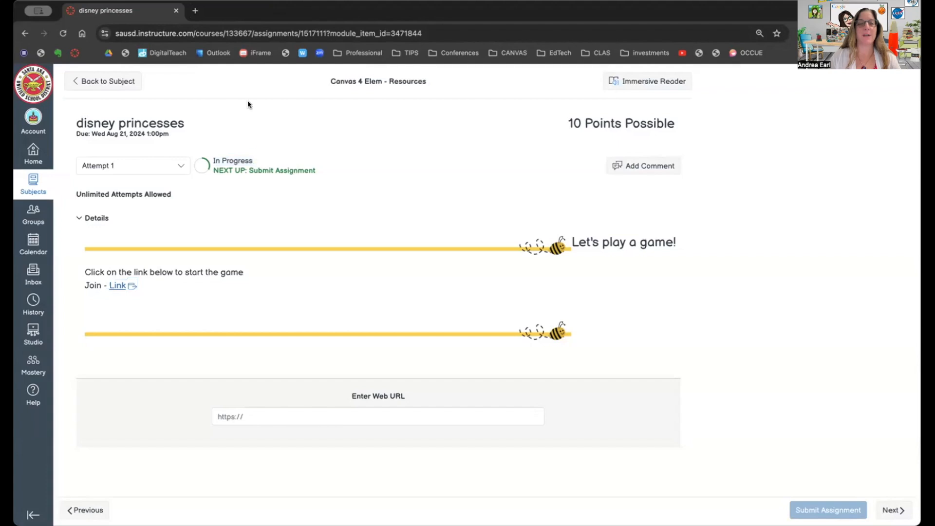
{"action": "left_click", "coordinate": [252, 34]}
{"action": "key", "text": "Return"}
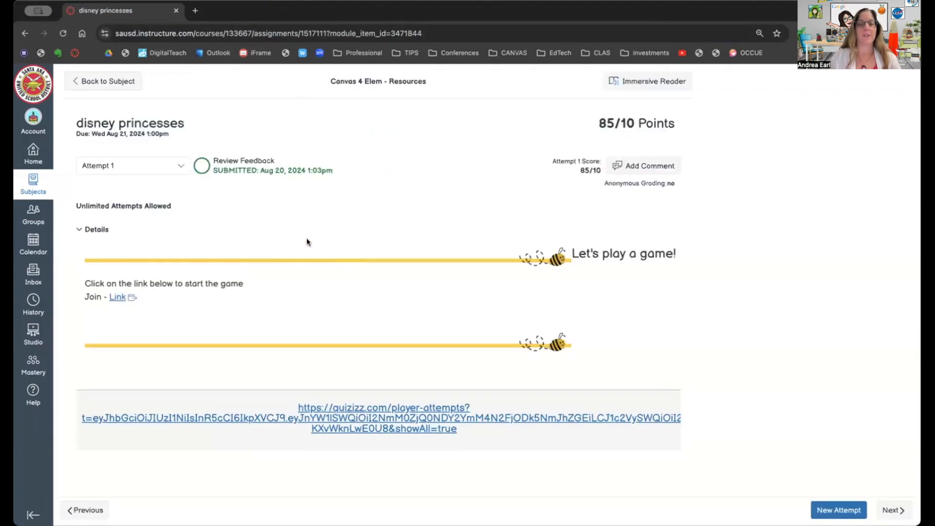
{"action": "left_click_drag", "start_coordinate": [235, 172], "coordinate": [334, 177]}
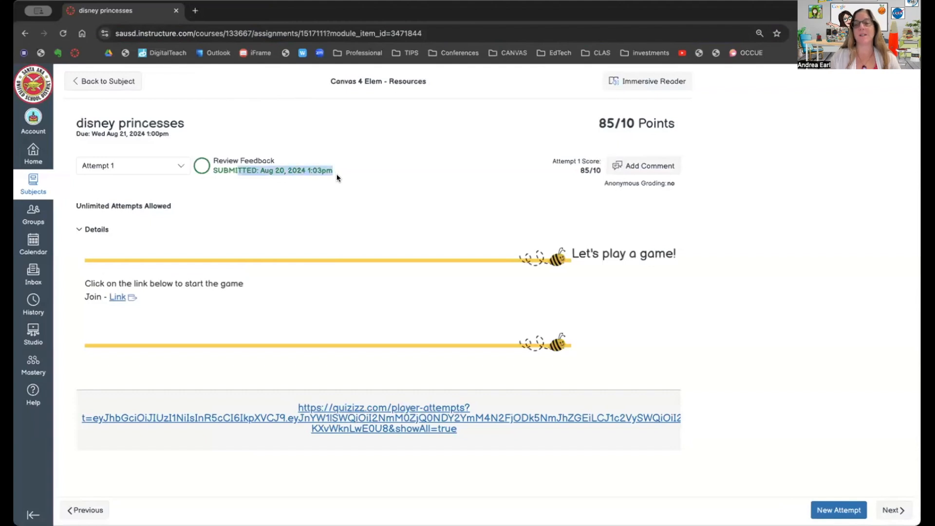
{"action": "left_click_drag", "start_coordinate": [576, 171], "coordinate": [603, 169]}
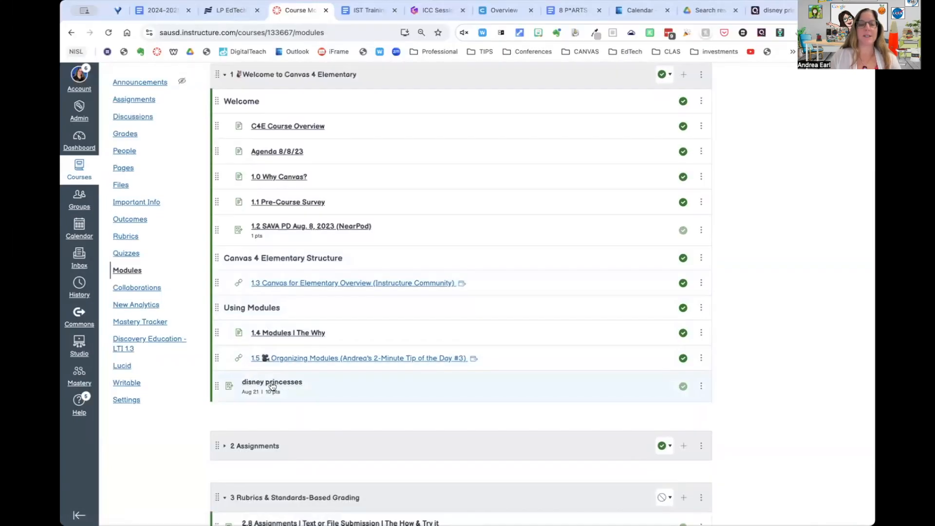
In the teacher's course, open the disney princesses assignment in SpeedGrader and view the test student's submission
{"action": "left_click", "coordinate": [276, 382]}
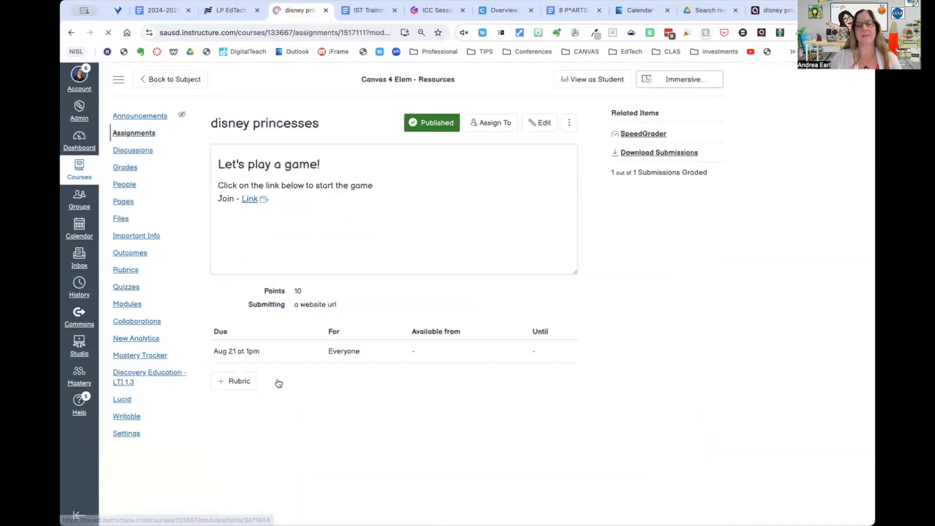
{"action": "left_click", "coordinate": [638, 134]}
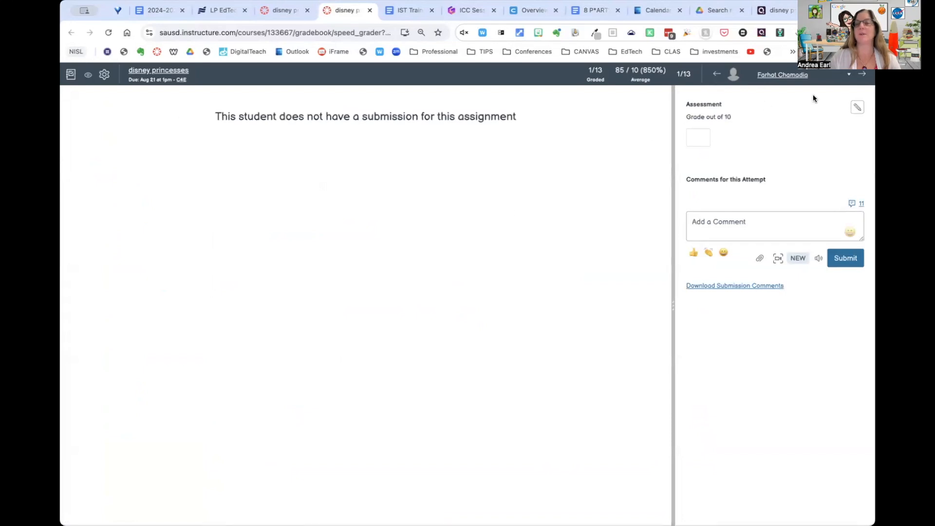
{"action": "left_click", "coordinate": [848, 74]}
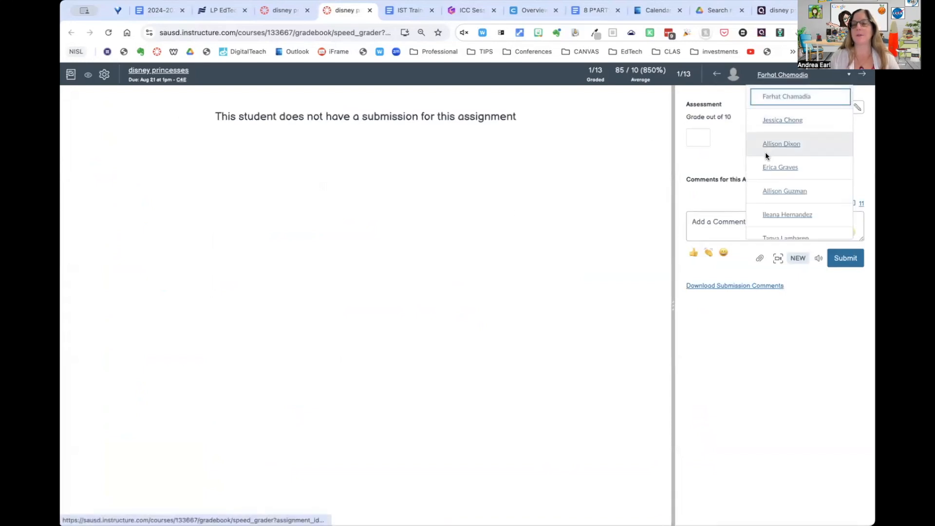
{"action": "scroll", "coordinate": [764, 152], "scroll_direction": "down", "scroll_amount": 5}
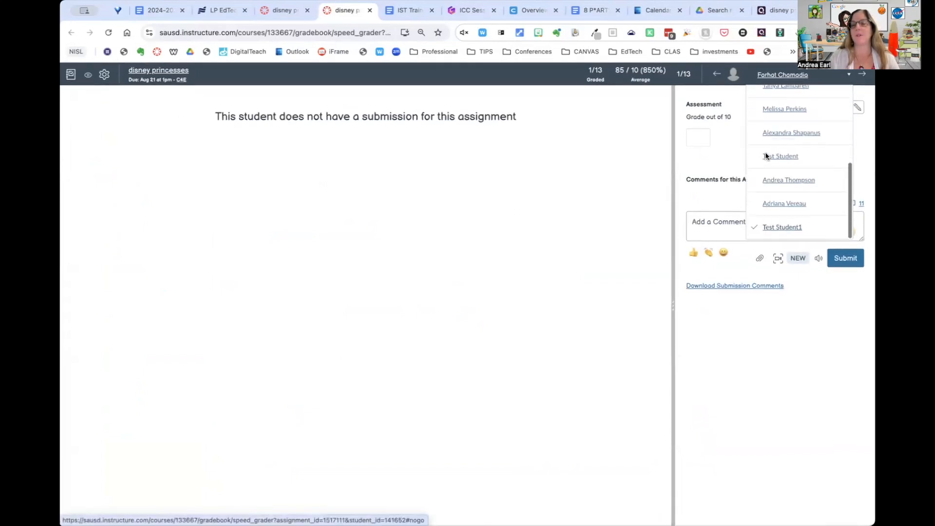
{"action": "left_click", "coordinate": [782, 228]}
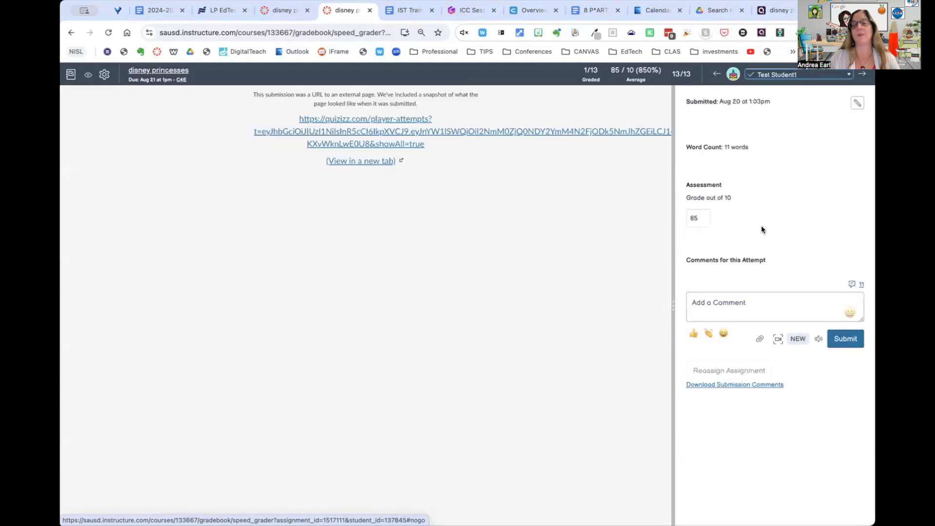
Correct the test student's disney princesses grade to 8.5 out of 10
{"action": "left_click", "coordinate": [694, 219]}
{"action": "type", "text": "."}
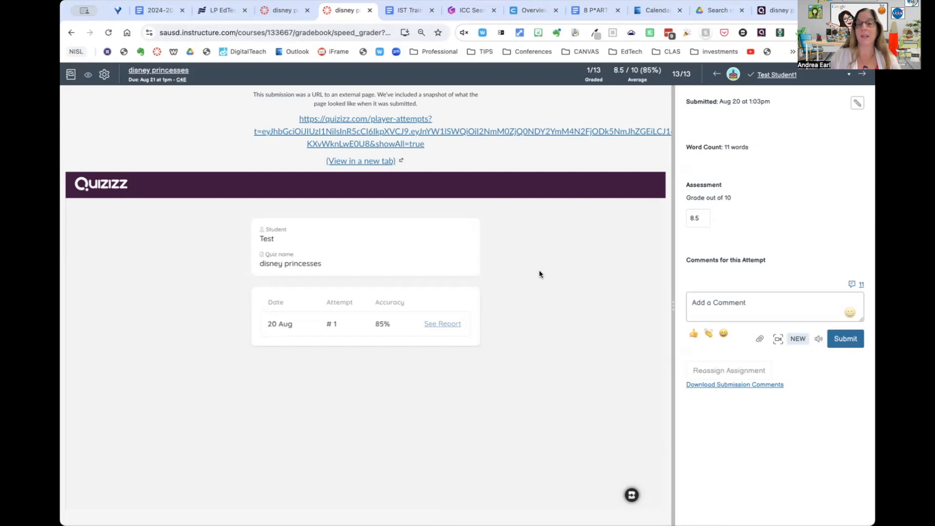
Switch to Quizizz and open the disney princesses quiz from the library of self-created quizzes
{"action": "left_click", "coordinate": [777, 12]}
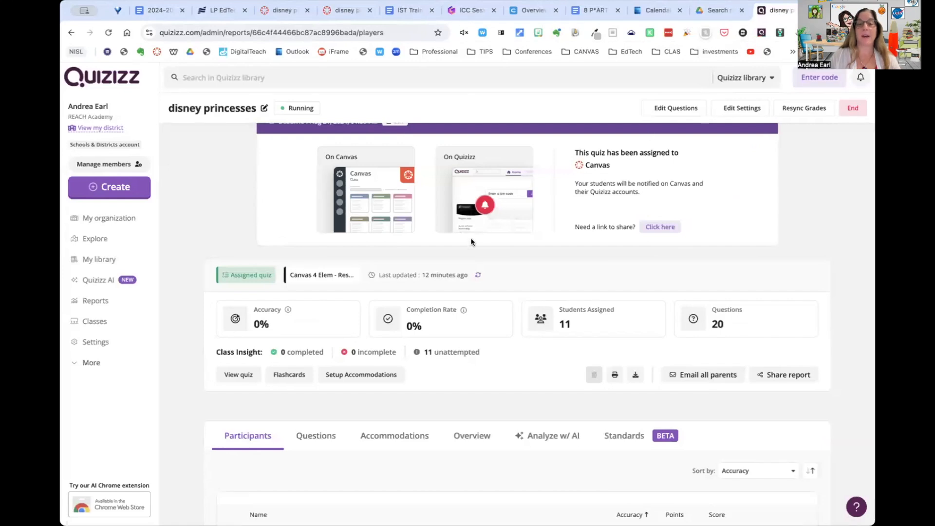
{"action": "scroll", "coordinate": [471, 242], "scroll_direction": "down", "scroll_amount": 1}
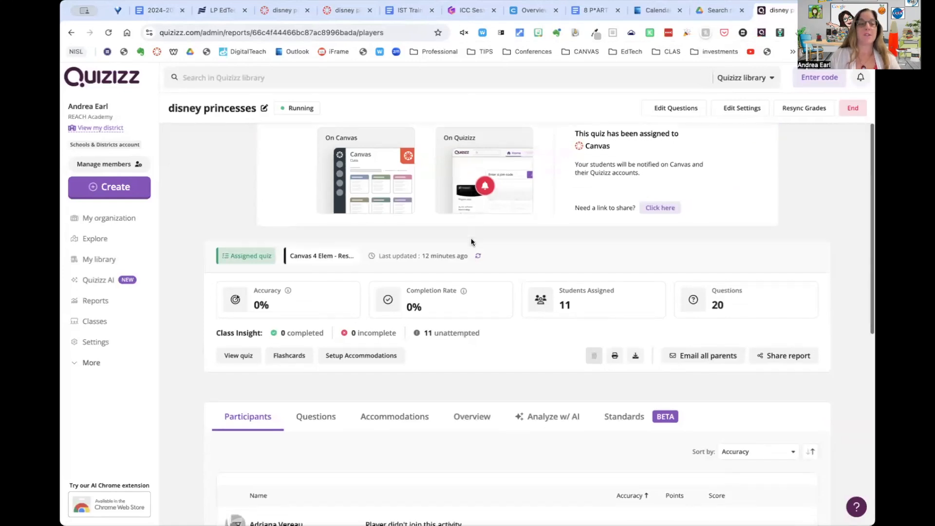
{"action": "left_click", "coordinate": [100, 260]}
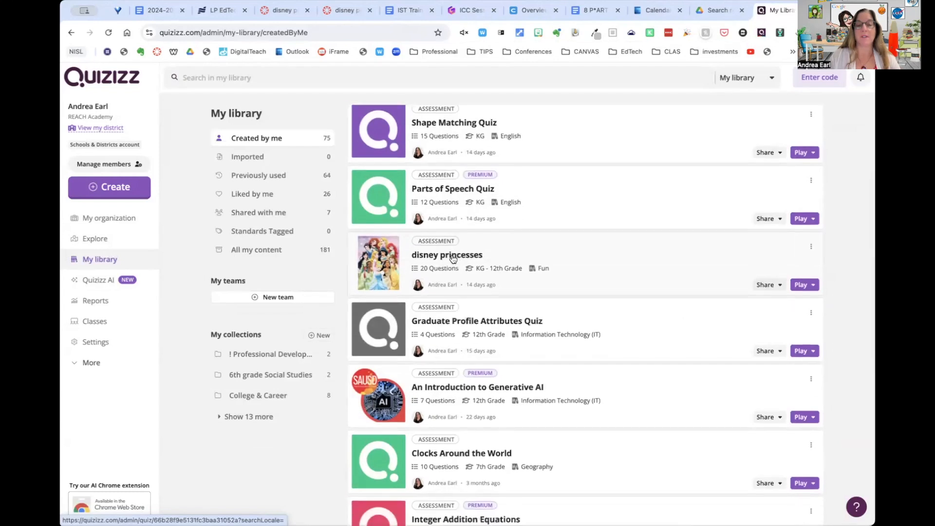
{"action": "left_click", "coordinate": [452, 255]}
Start assigning the disney princesses quiz, skipping the class selection and accommodations
{"action": "left_click", "coordinate": [467, 242]}
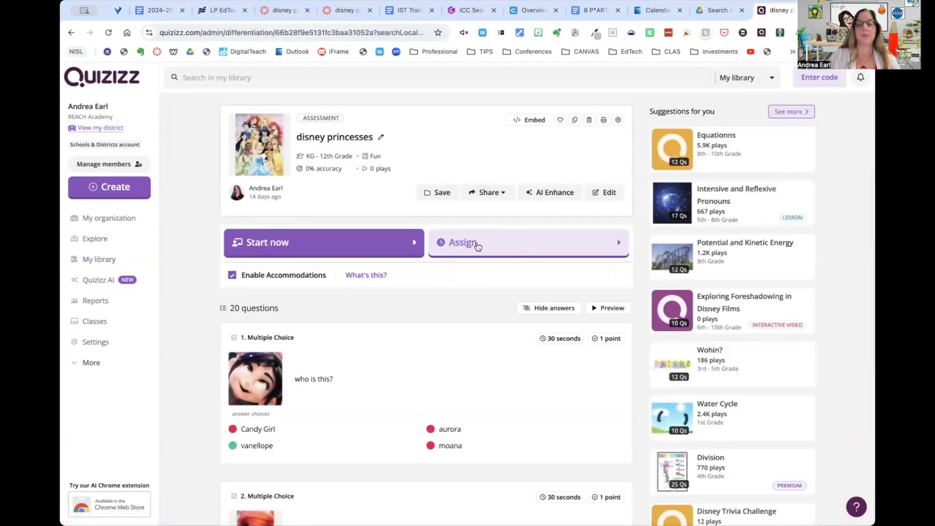
{"action": "scroll", "coordinate": [564, 202], "scroll_direction": "down", "scroll_amount": 5}
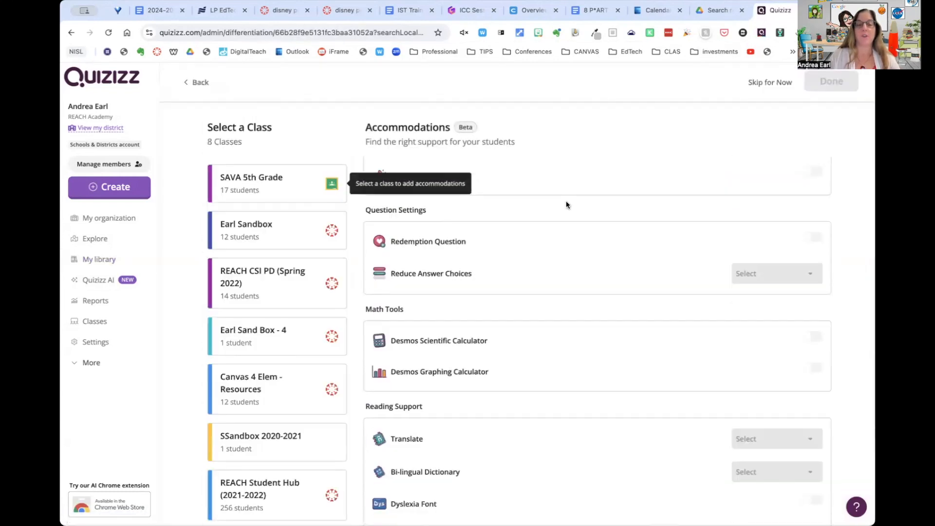
{"action": "scroll", "coordinate": [673, 472], "scroll_direction": "up", "scroll_amount": 5}
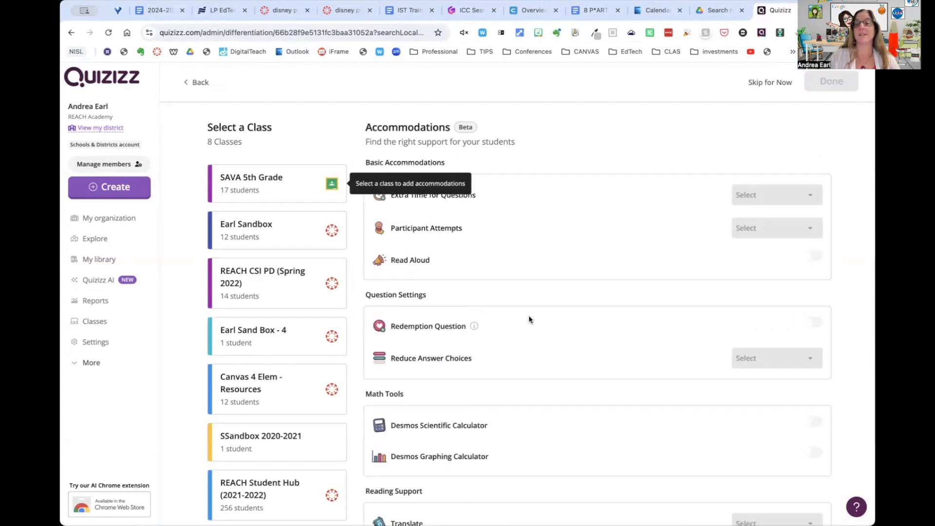
{"action": "left_click", "coordinate": [763, 82]}
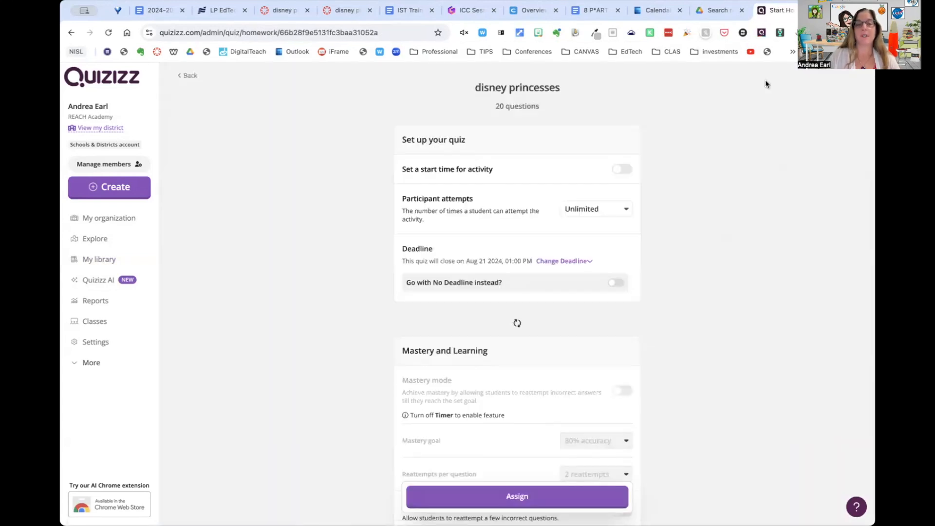
Assign the quiz with its current settings and copy the participant invitation link
{"action": "scroll", "coordinate": [567, 302], "scroll_direction": "down", "scroll_amount": 1}
{"action": "scroll", "coordinate": [567, 302], "scroll_direction": "down", "scroll_amount": 6}
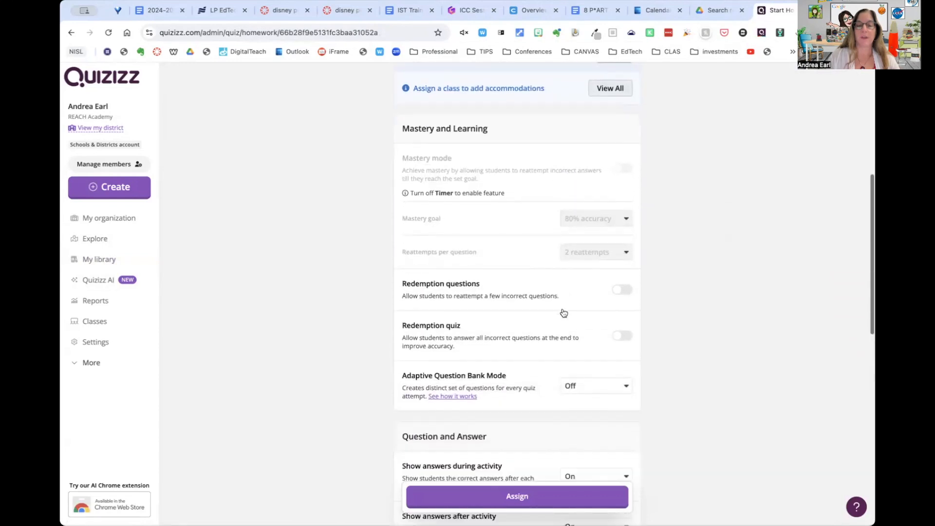
{"action": "left_click", "coordinate": [519, 496]}
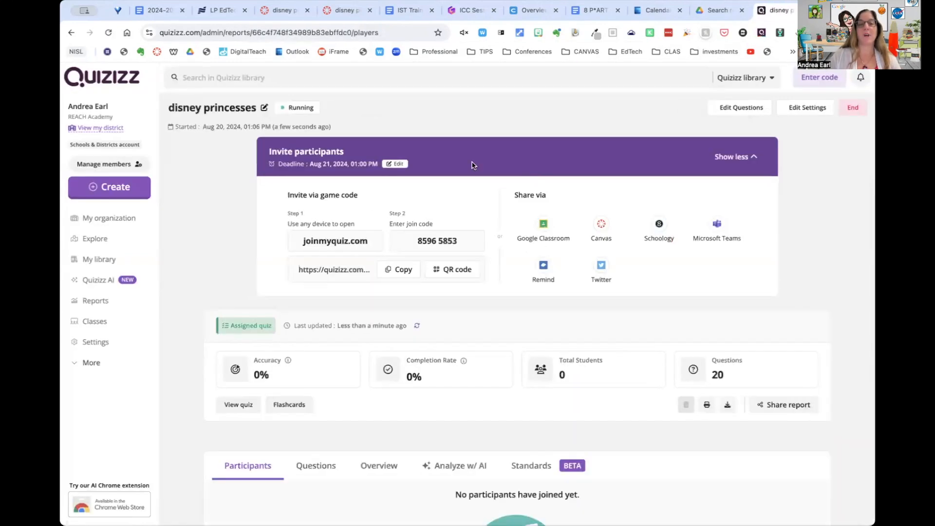
{"action": "left_click", "coordinate": [401, 269]}
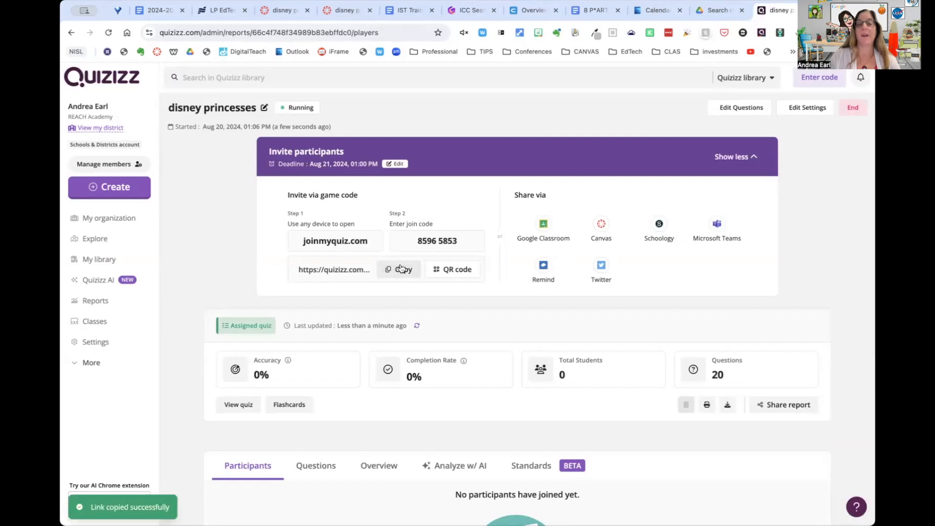